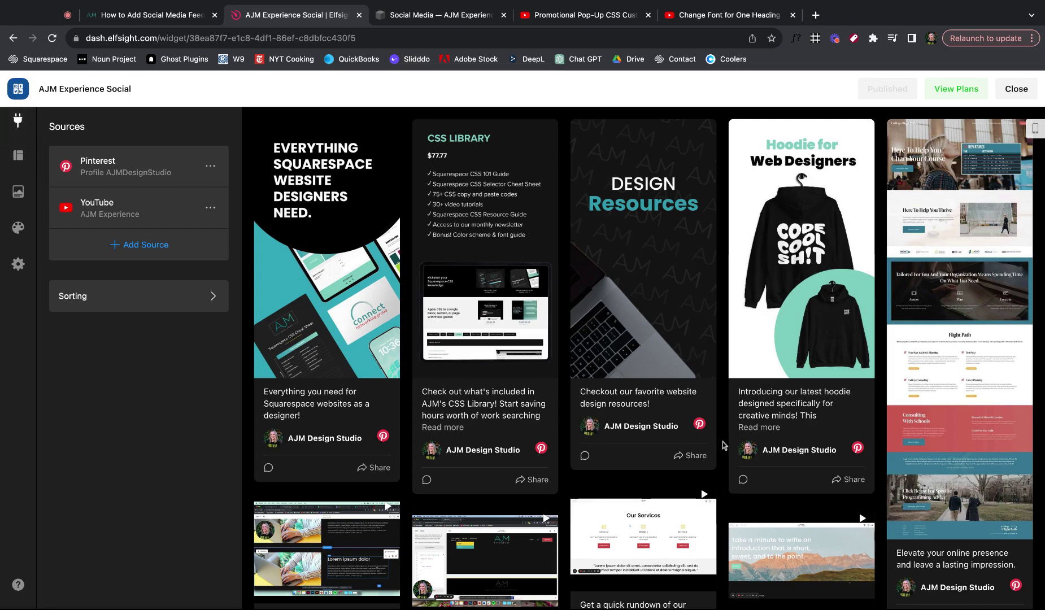
Look over the feed sources and post ordering options without adding or changing anything.
scroll(724, 445, down, 4)
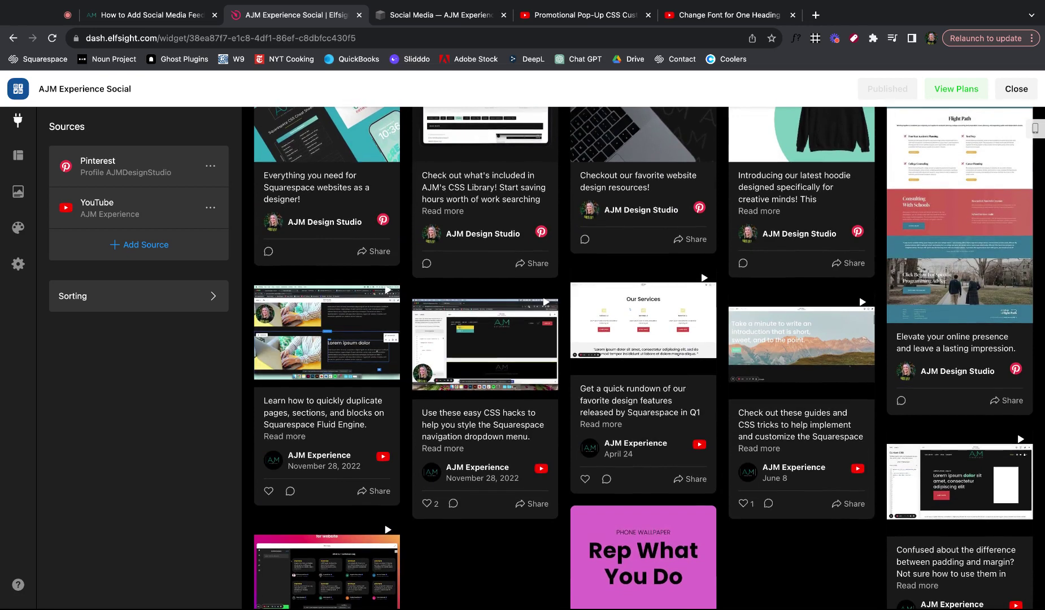
scroll(725, 414, up, 4)
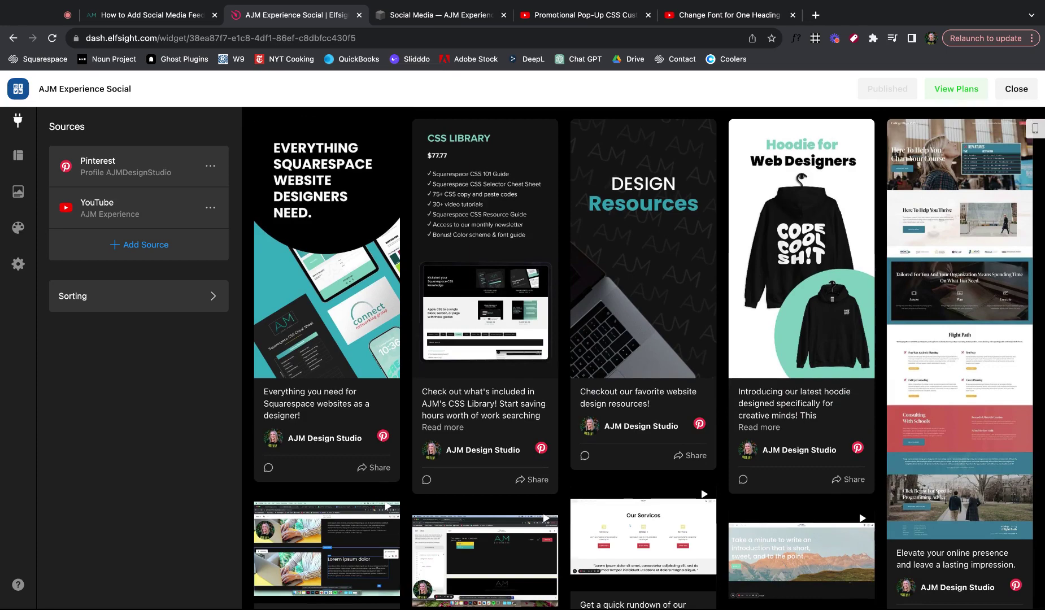
scroll(643, 358, down, 8)
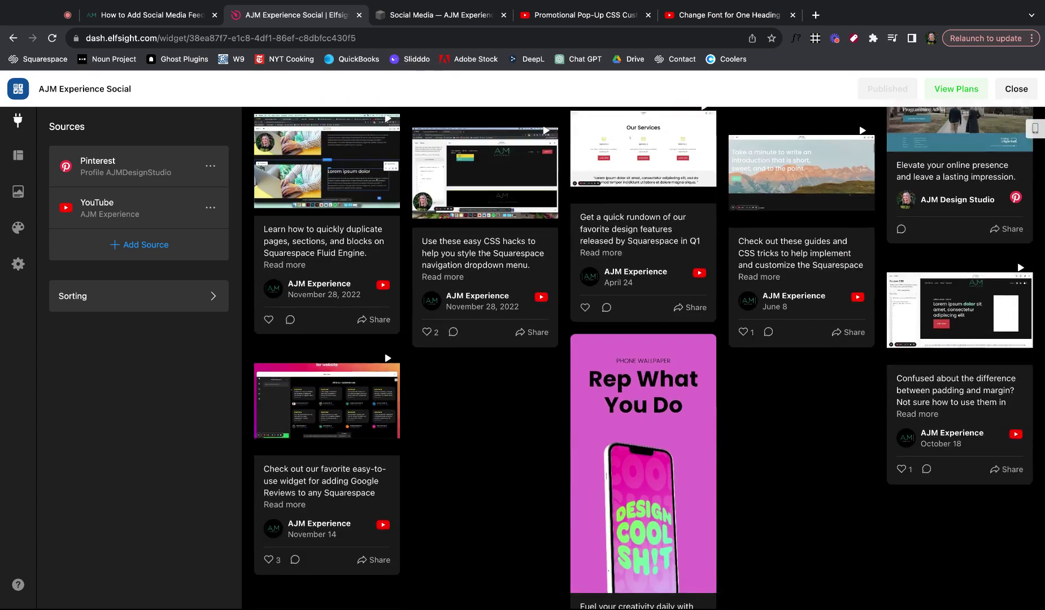
scroll(643, 358, up, 8)
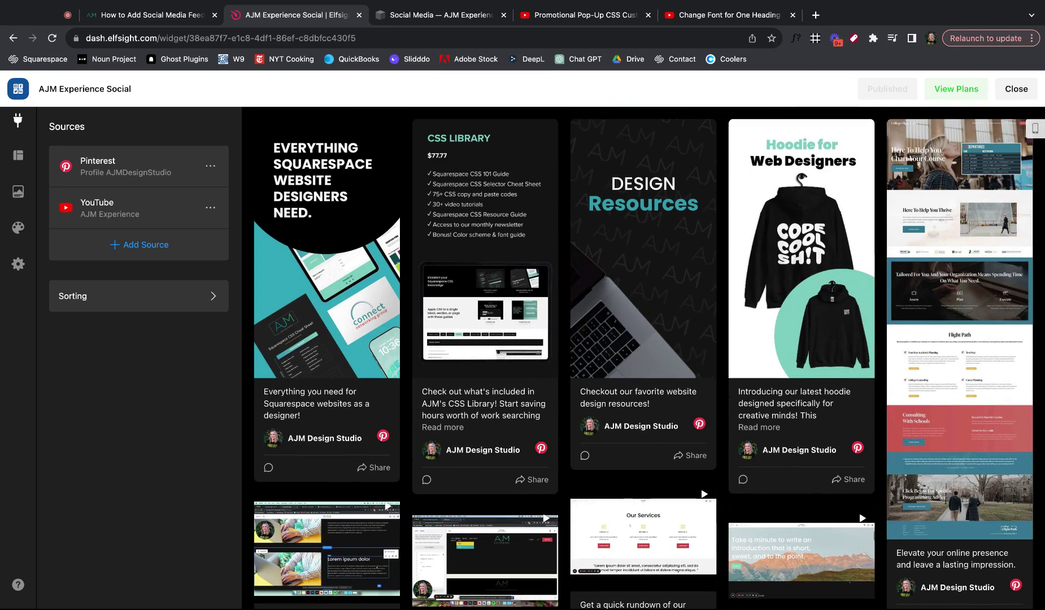
scroll(643, 358, down, 3)
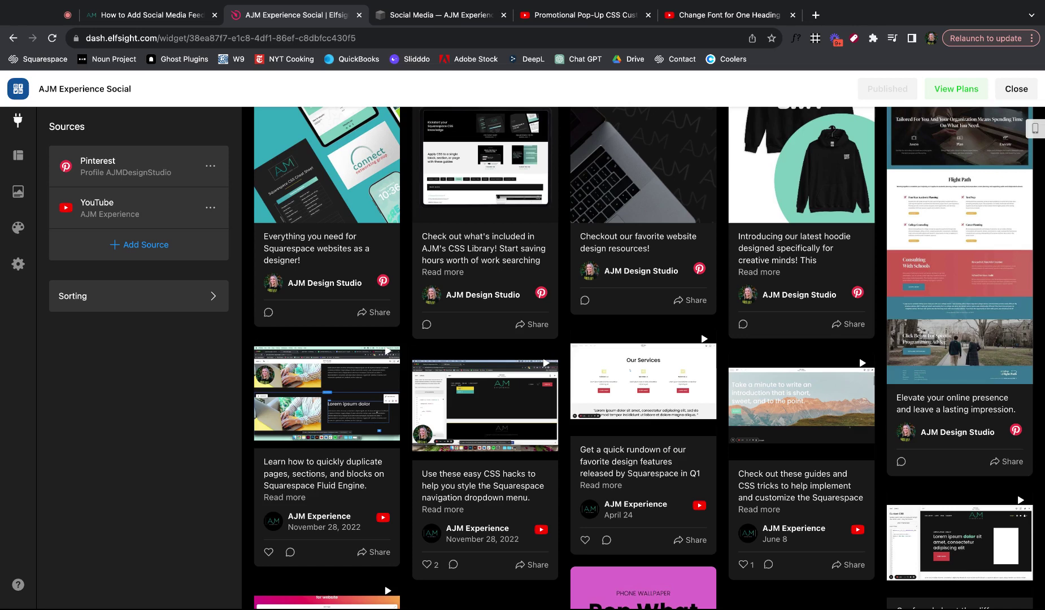
scroll(643, 358, up, 3)
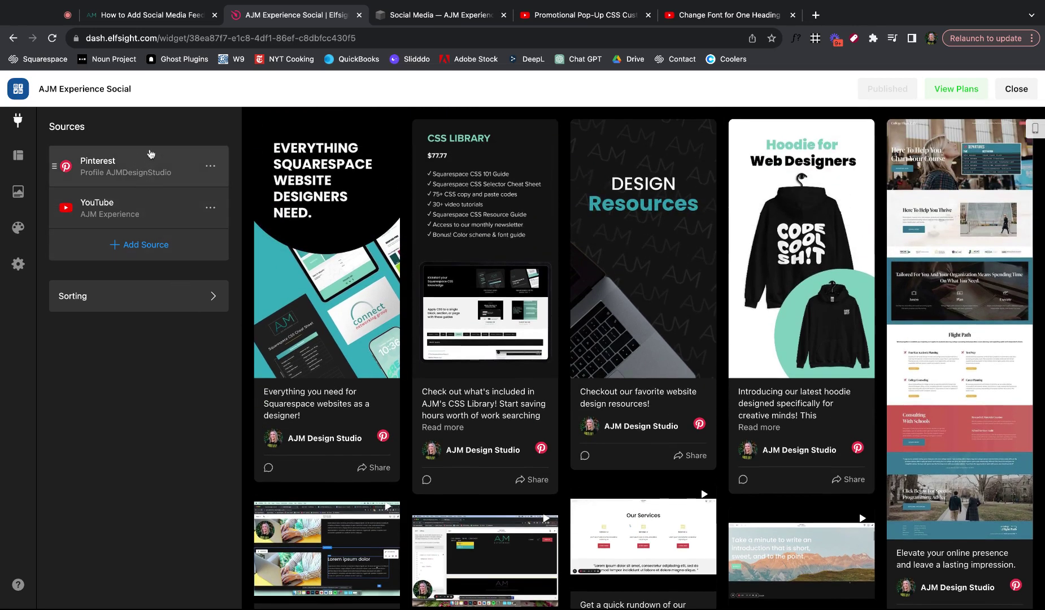
click(164, 253)
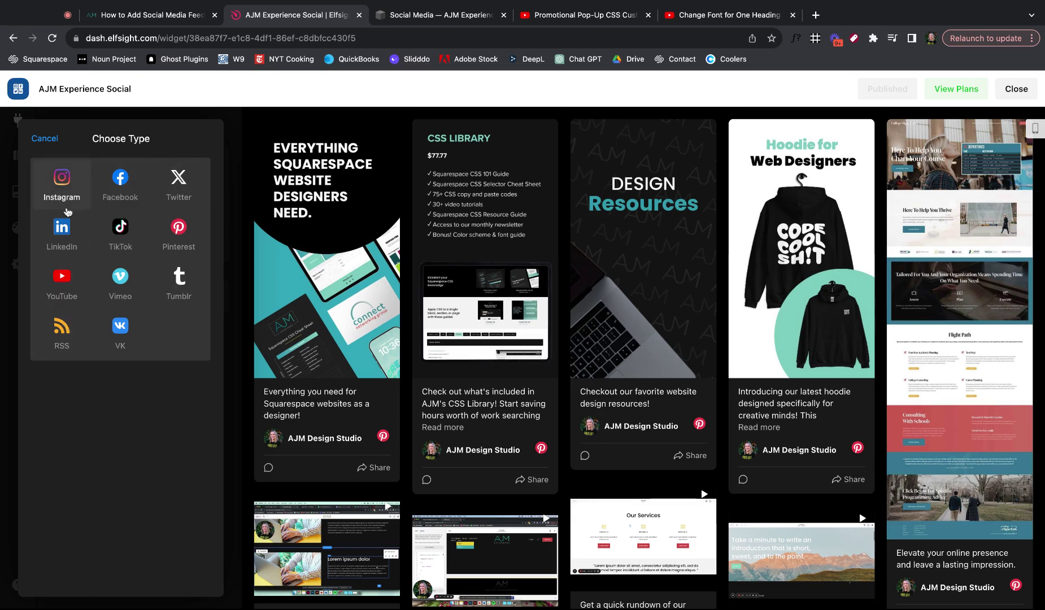
click(45, 138)
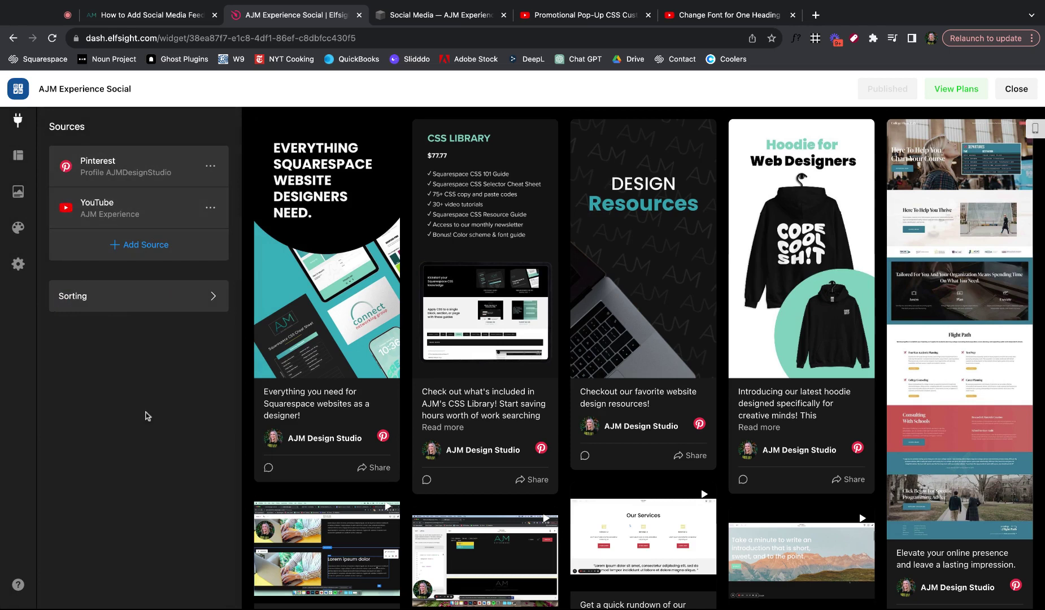
click(180, 300)
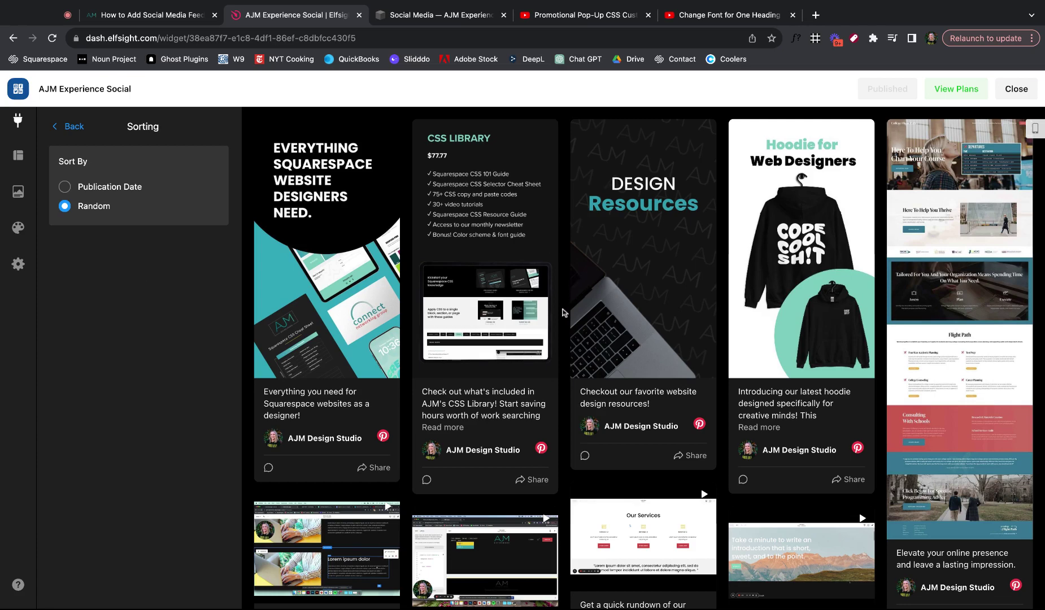
scroll(564, 312, down, 5)
scroll(563, 312, up, 4)
scroll(563, 311, up, 1)
click(69, 128)
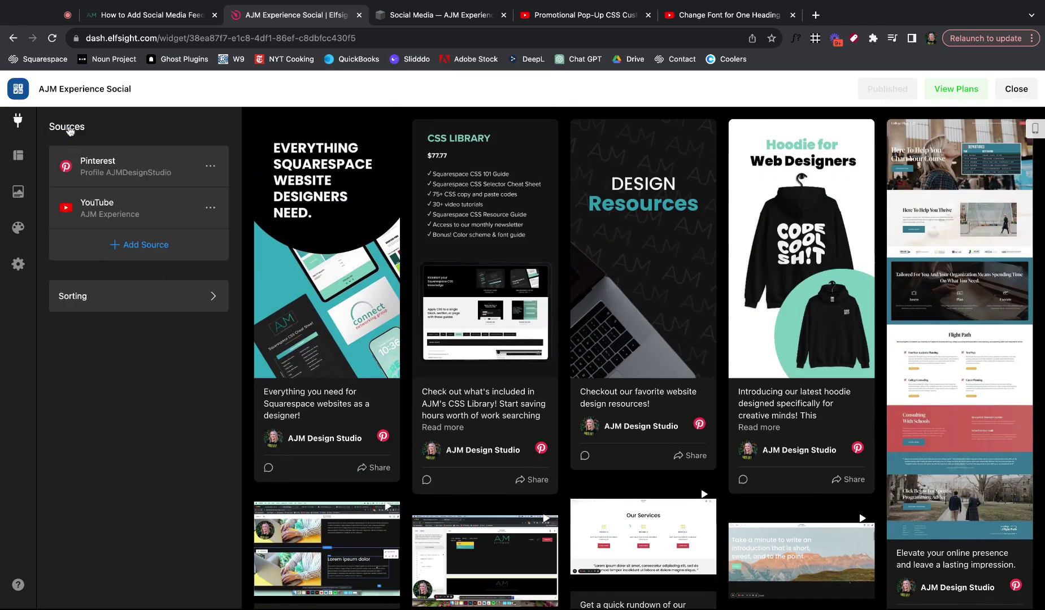
Review the Layout settings' masonry options, try Grid, then reselect Masonry.
click(21, 160)
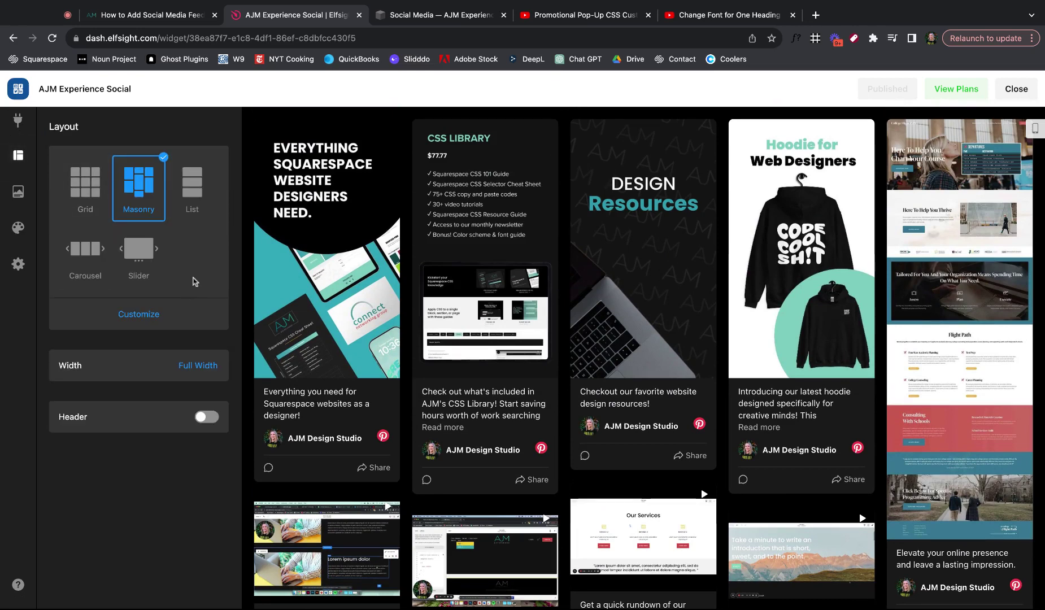
click(139, 314)
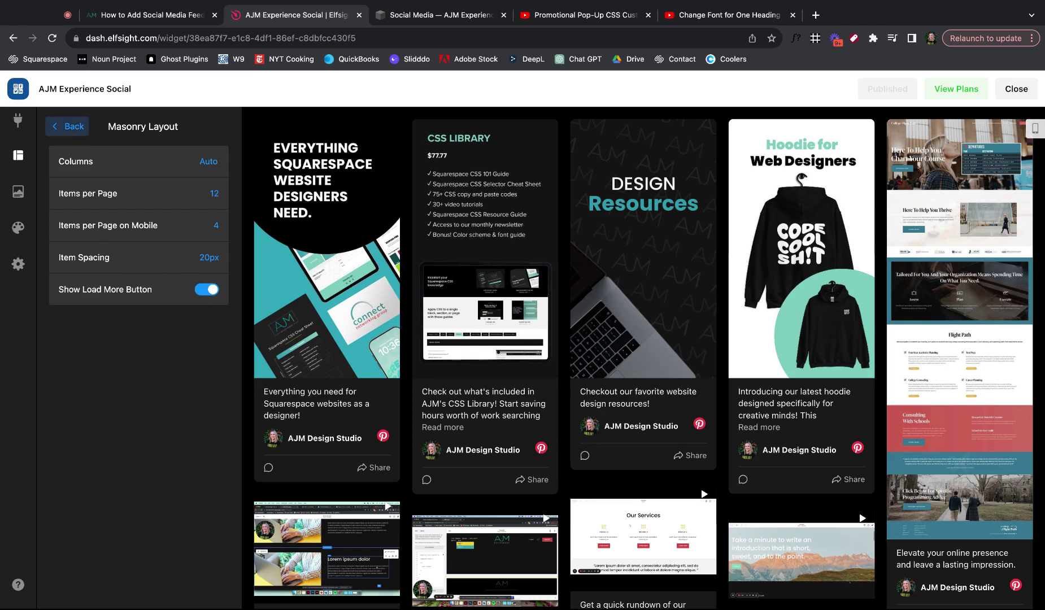
click(67, 126)
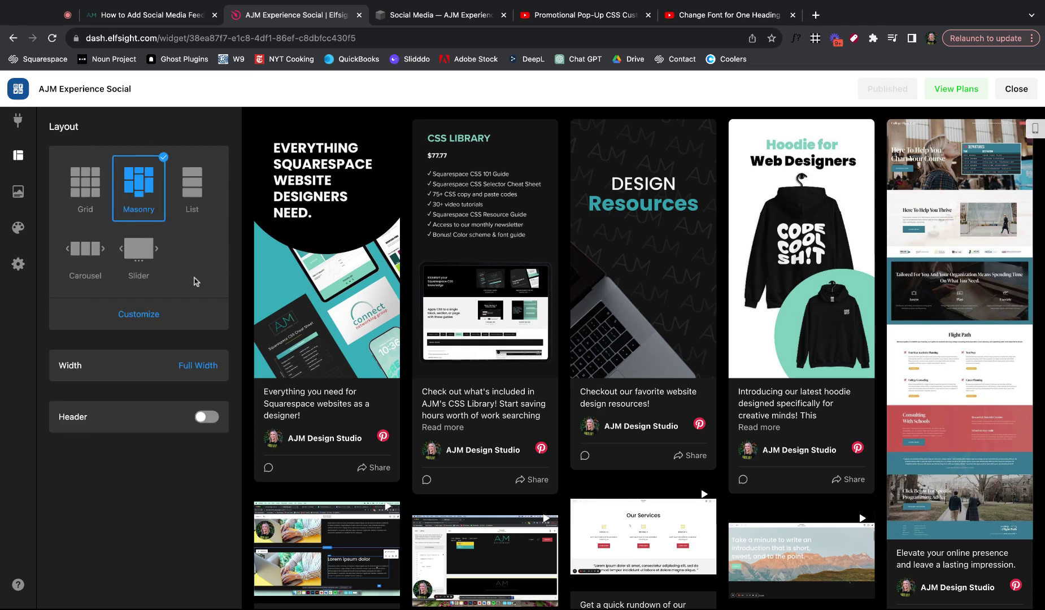
click(87, 195)
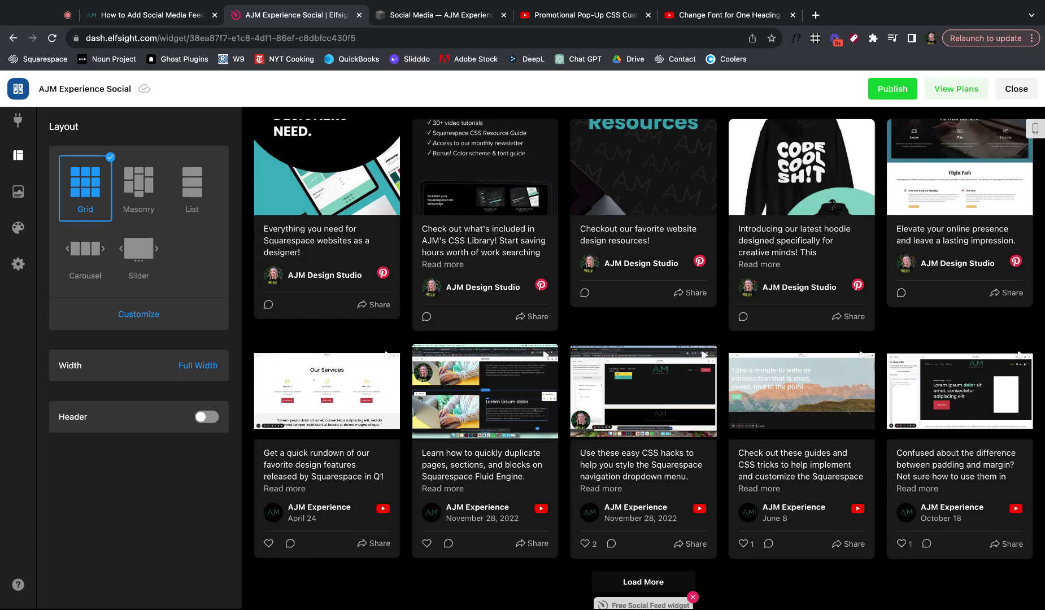
click(141, 193)
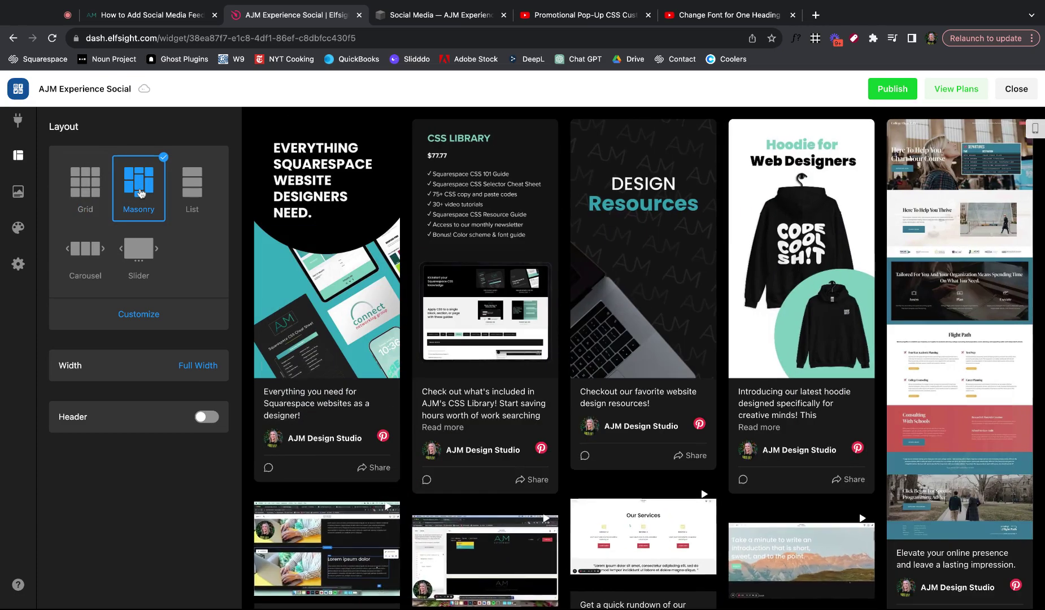
scroll(553, 326, down, 4)
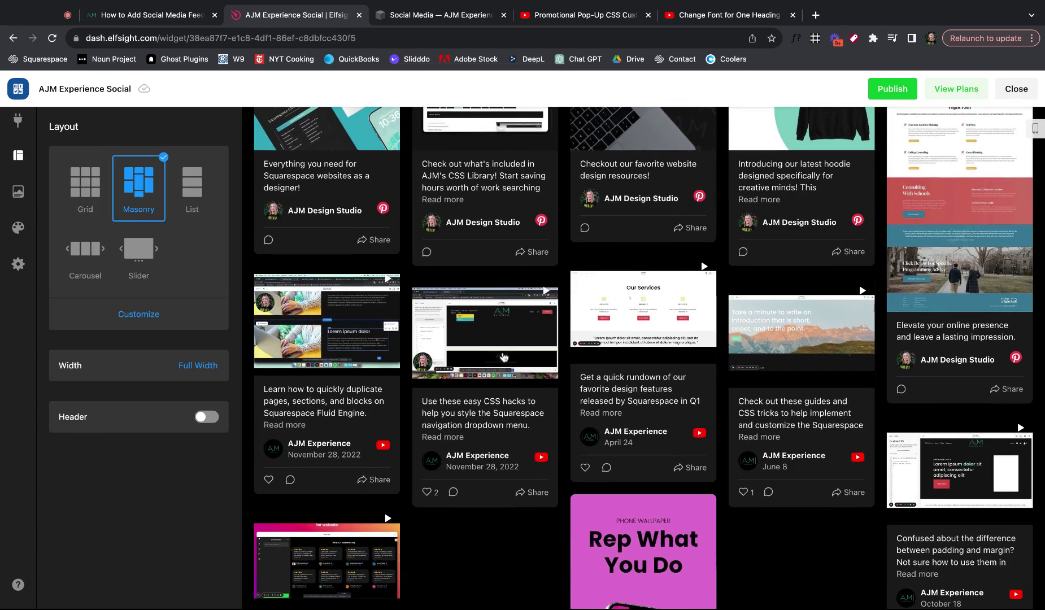
scroll(503, 348, up, 4)
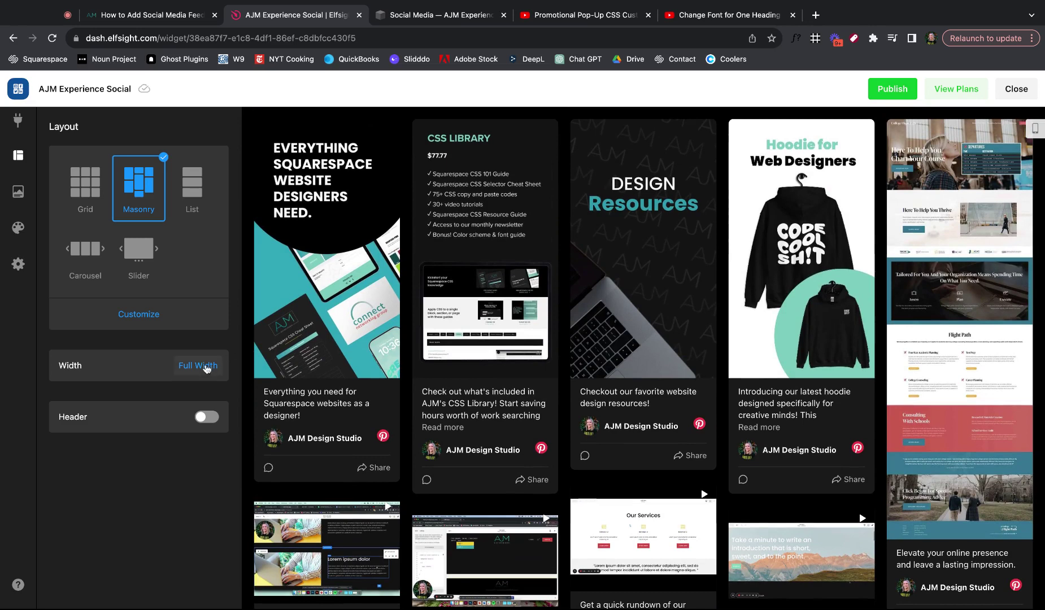
Switch the feed width to a custom width, then back to Full Width.
click(207, 368)
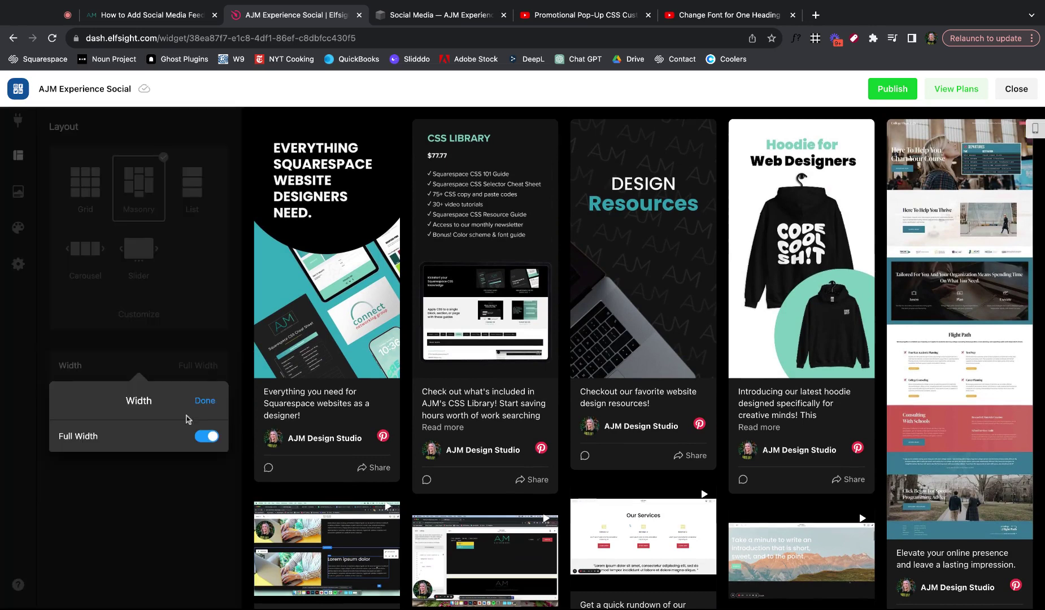
click(207, 436)
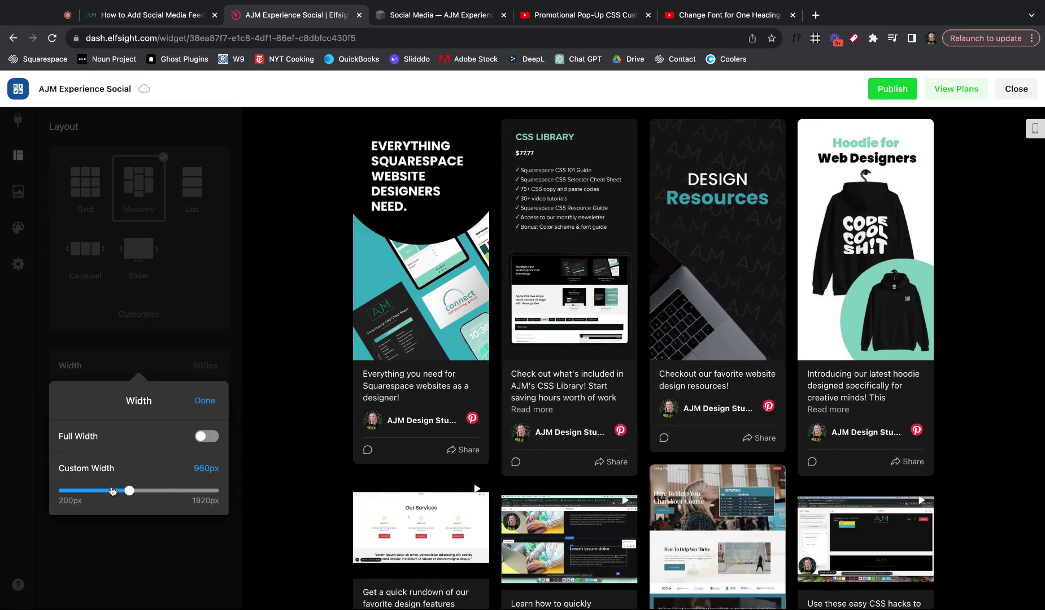
click(207, 435)
click(205, 401)
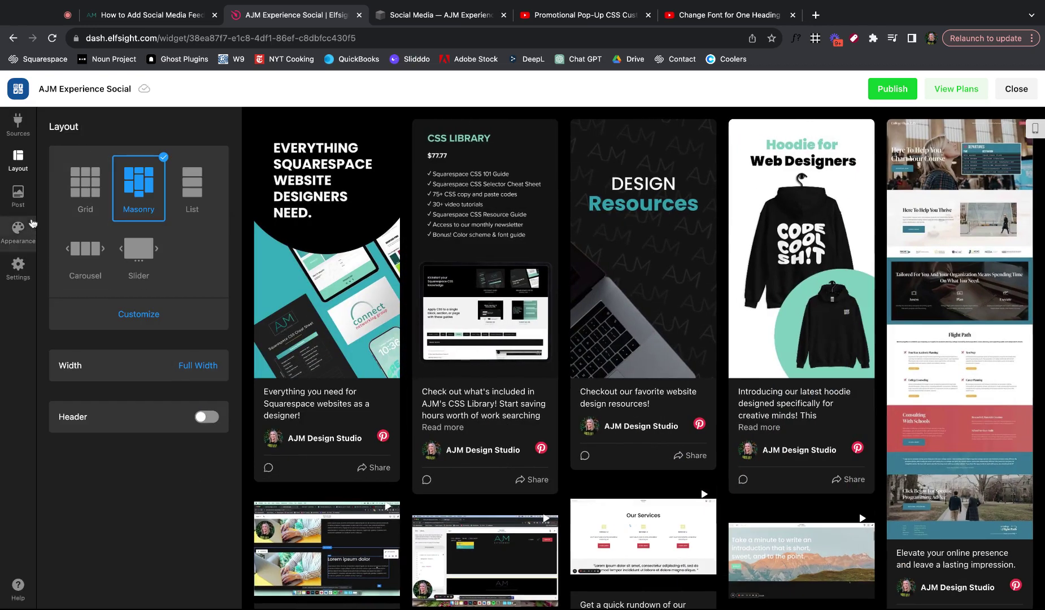
Browse the post card styles, settle on the fourth style, and review the post display options.
click(22, 197)
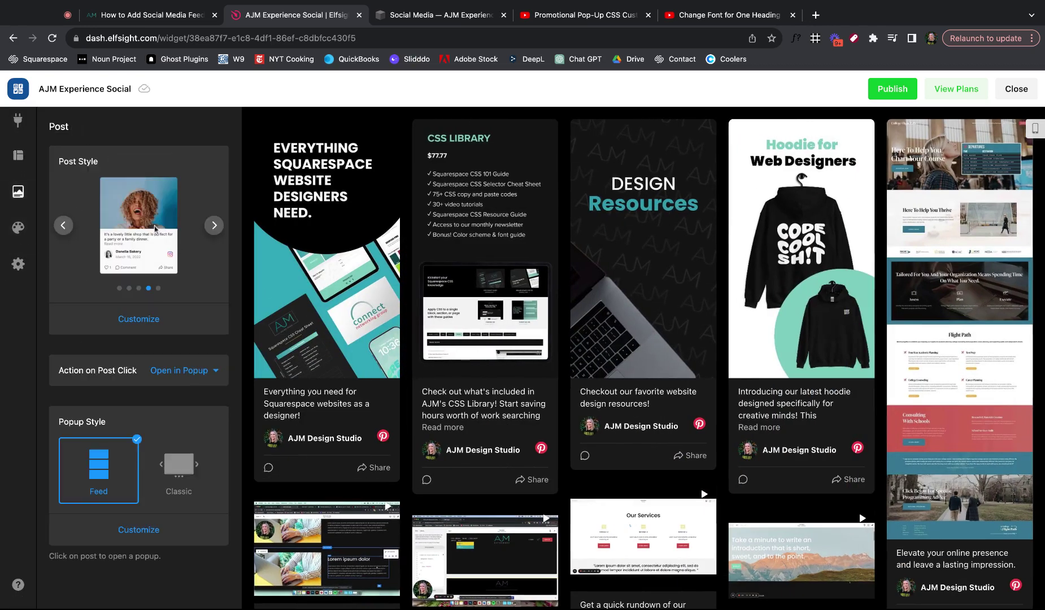
click(214, 231)
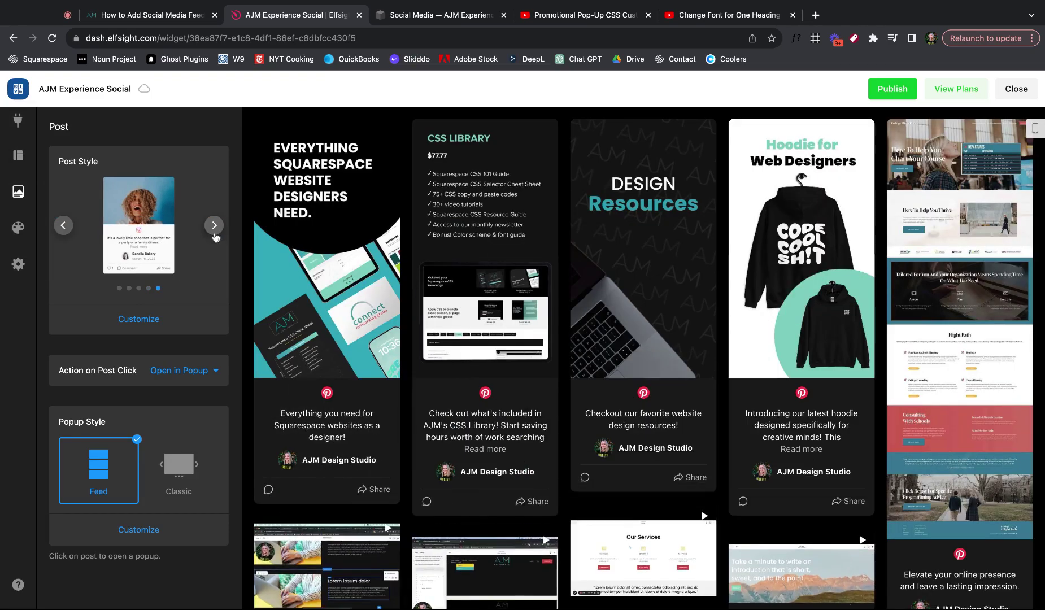
click(220, 229)
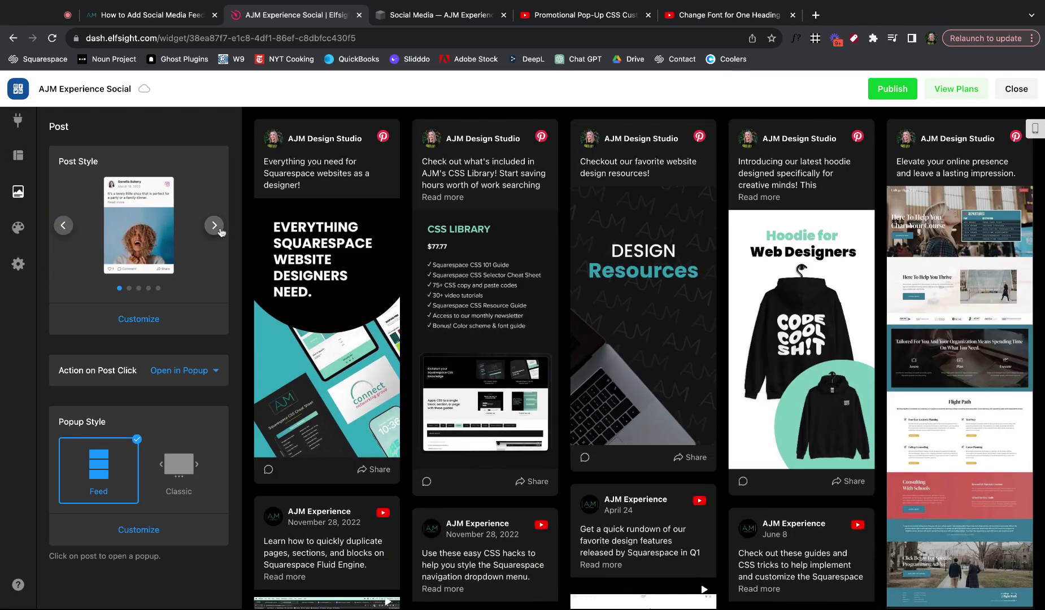
click(63, 226)
click(64, 226)
click(138, 318)
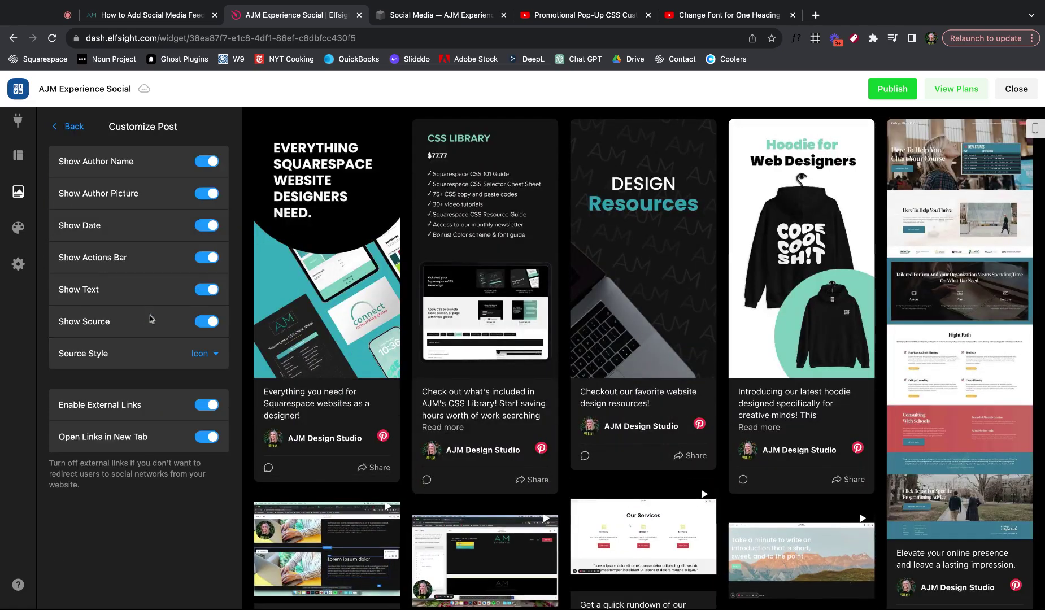
click(74, 126)
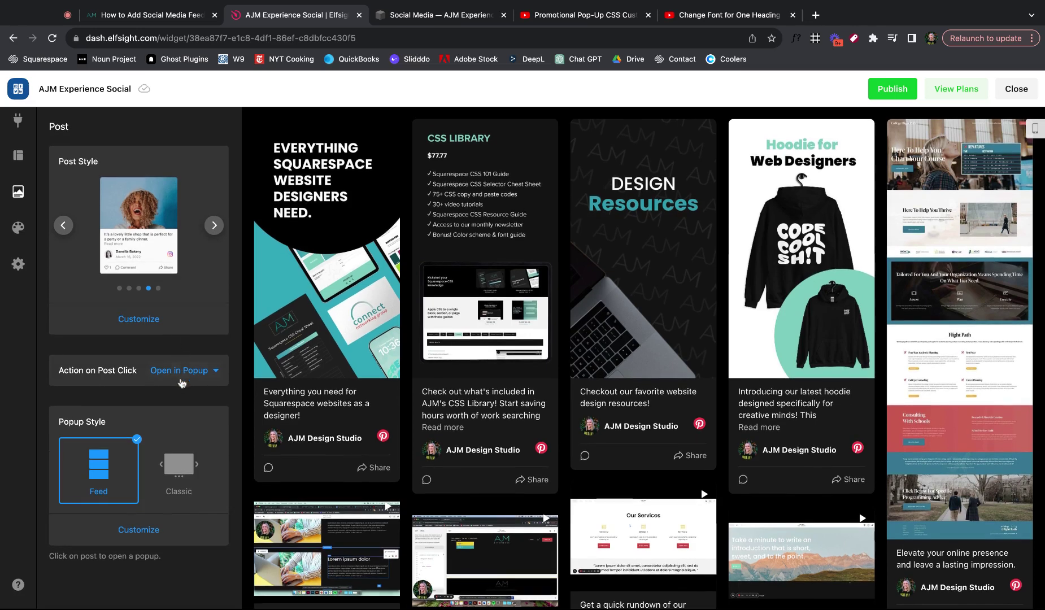
Set Action on Post Click to 'Open in Social Media'.
click(180, 378)
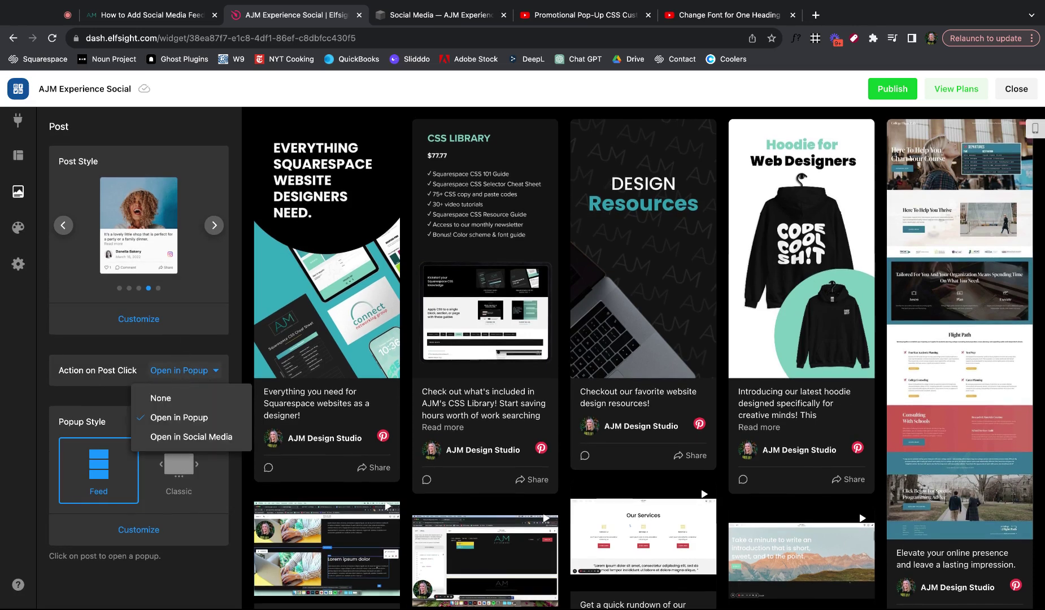
click(185, 438)
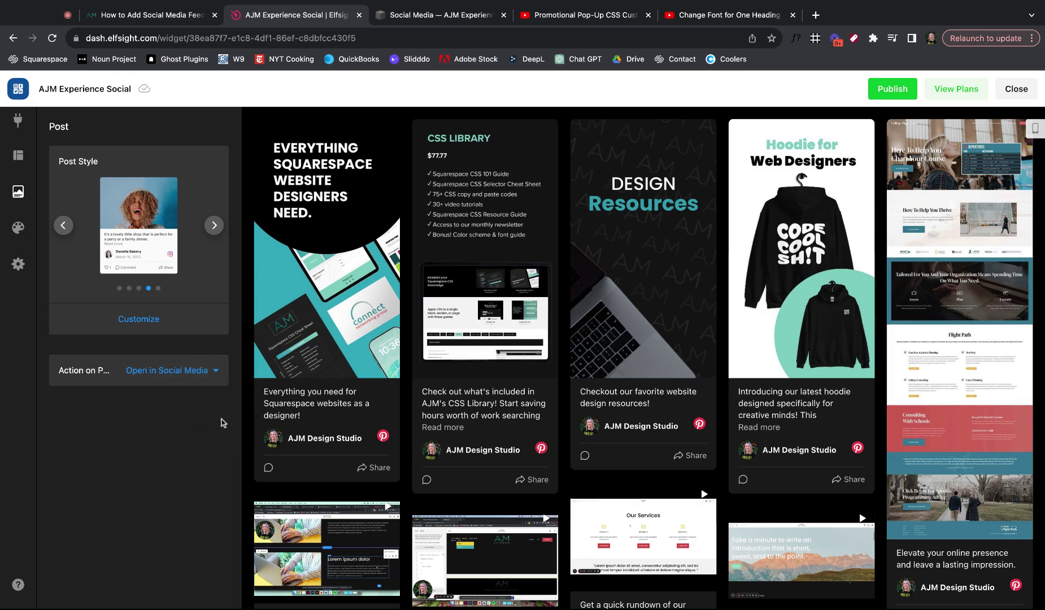
click(206, 378)
click(155, 417)
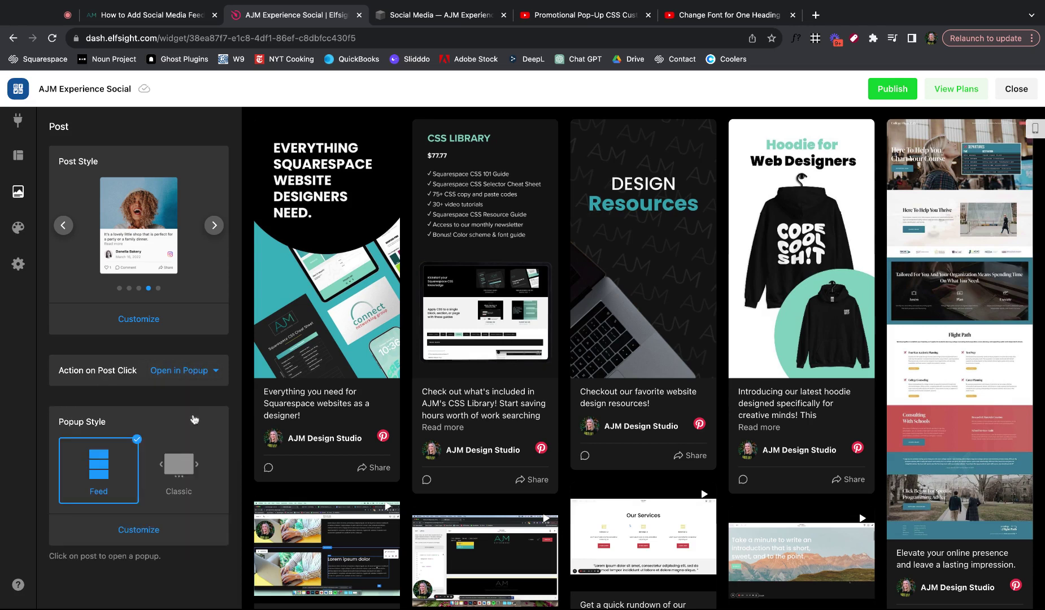
click(176, 377)
click(178, 437)
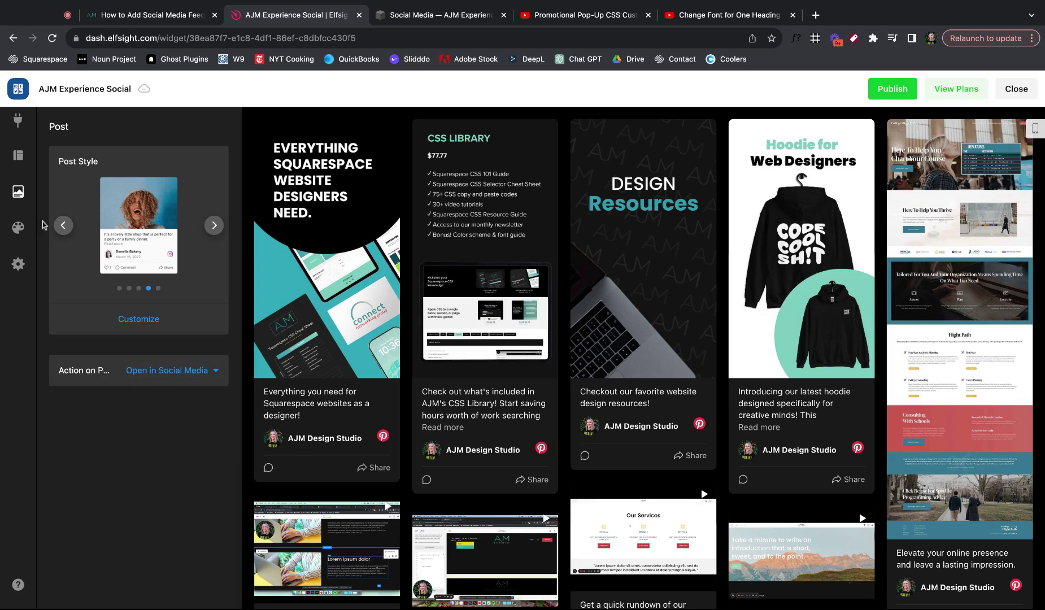
click(19, 227)
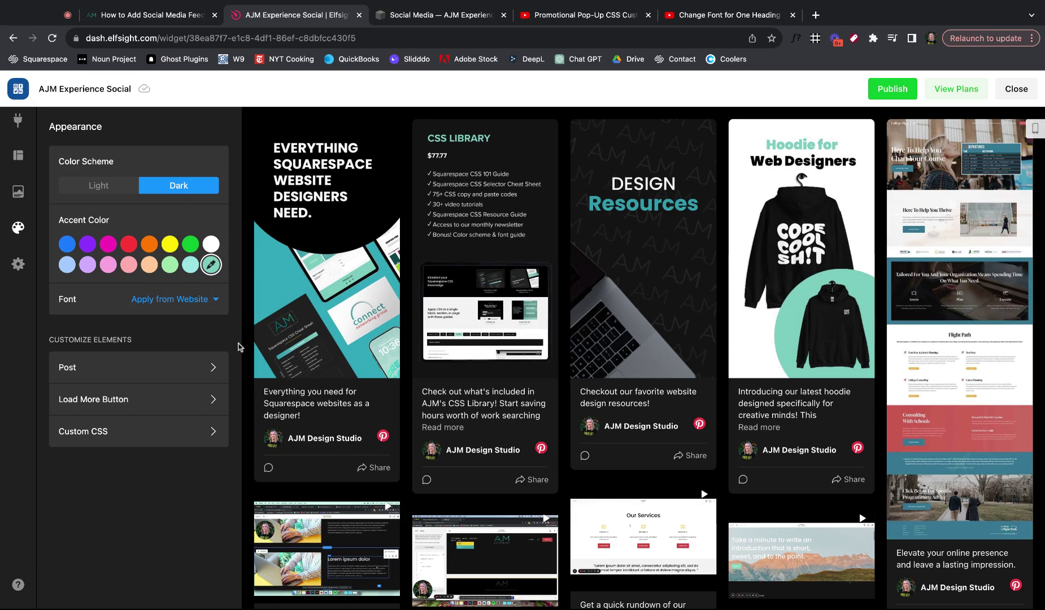
Review the Post and Load More Button styling in Appearance, then open the Settings section.
click(187, 367)
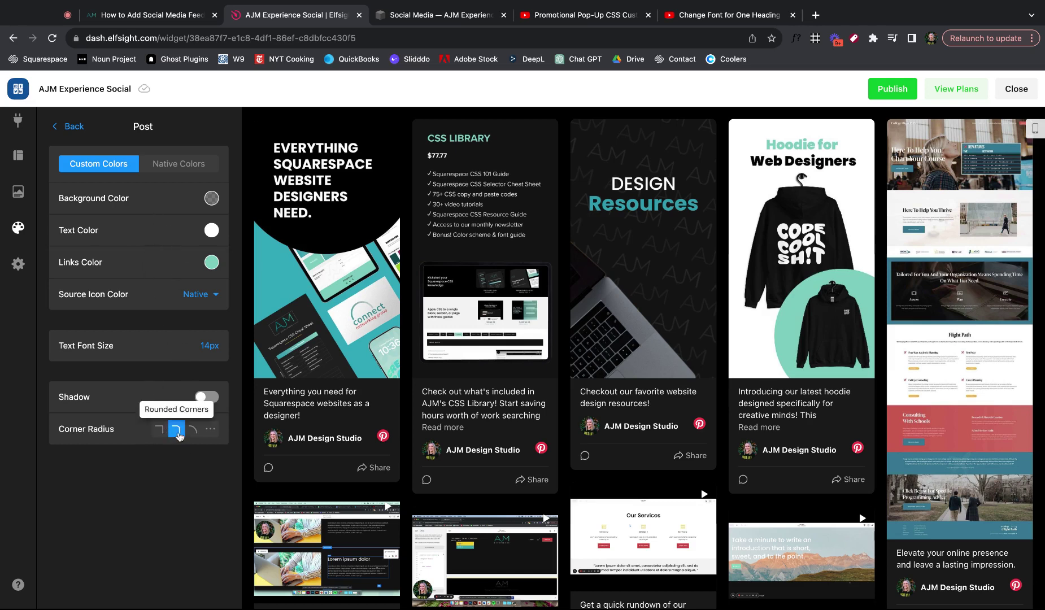
click(72, 126)
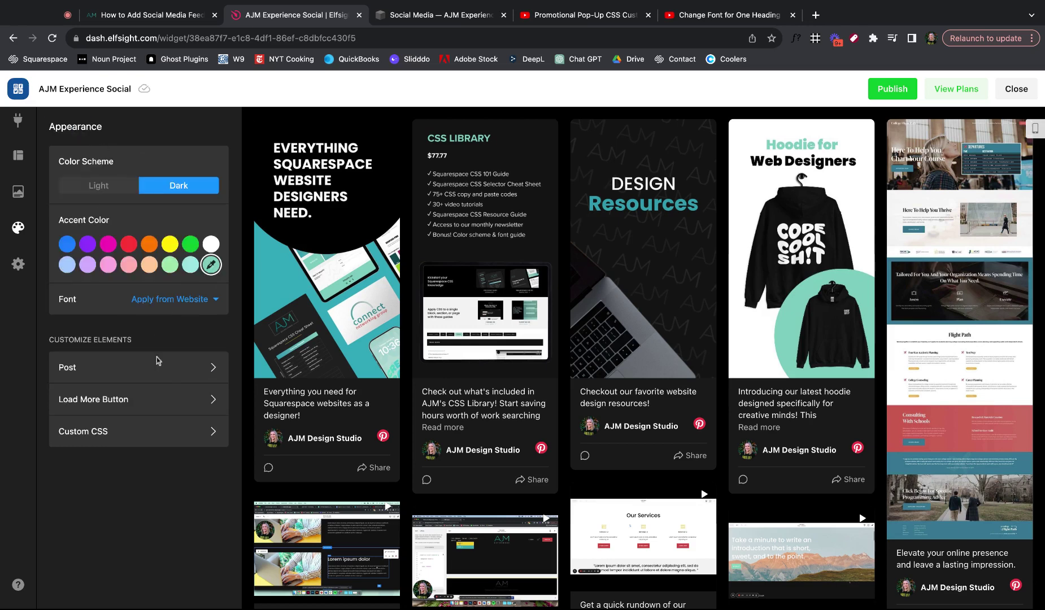
click(176, 401)
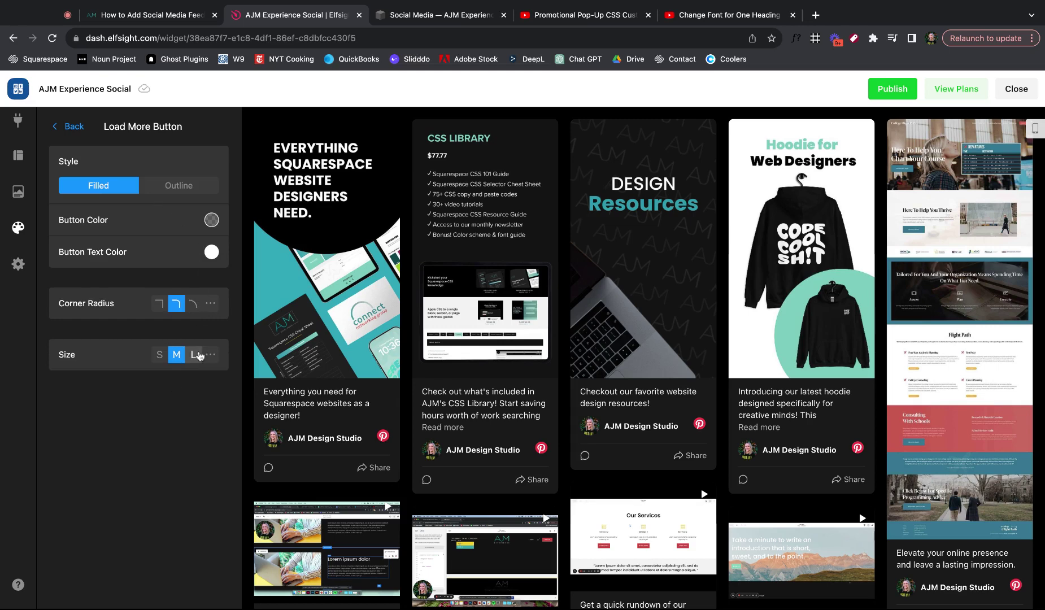
click(73, 133)
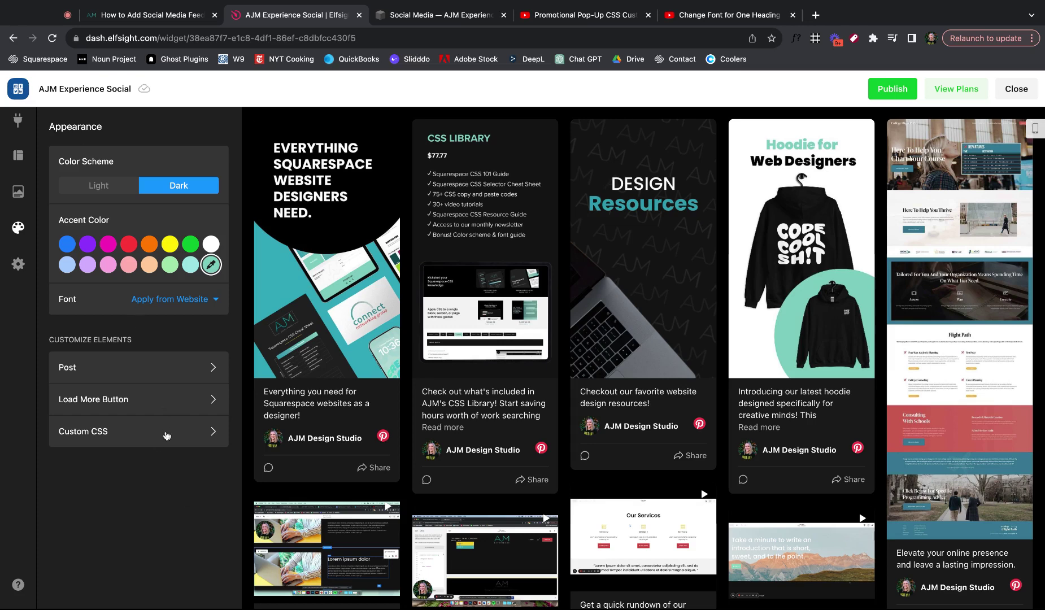
click(22, 267)
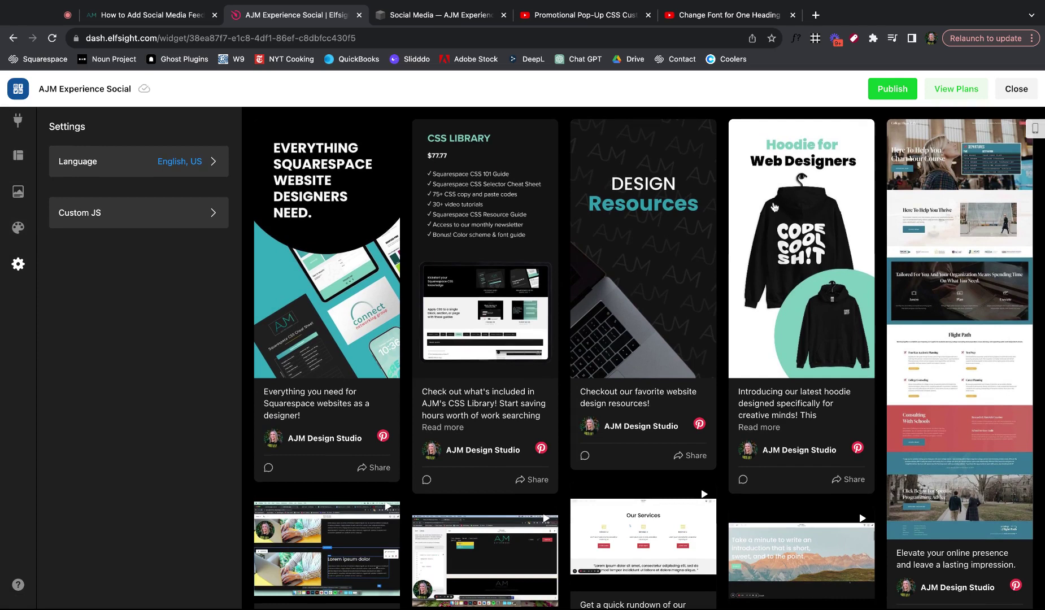
Publish the widget, glance at the pricing plans, and exit the editor to the widget list.
click(885, 89)
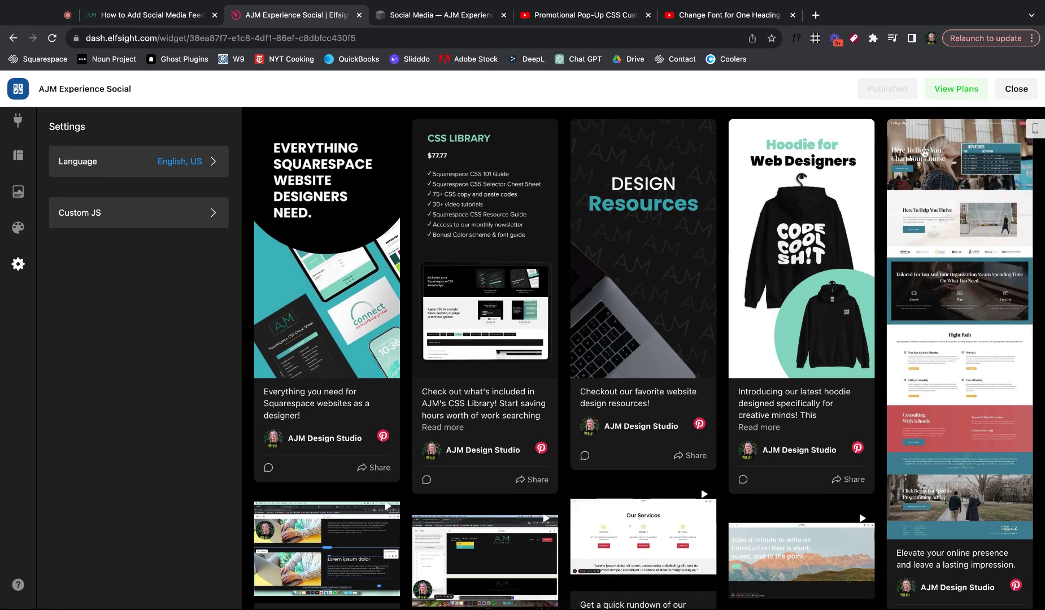
click(971, 100)
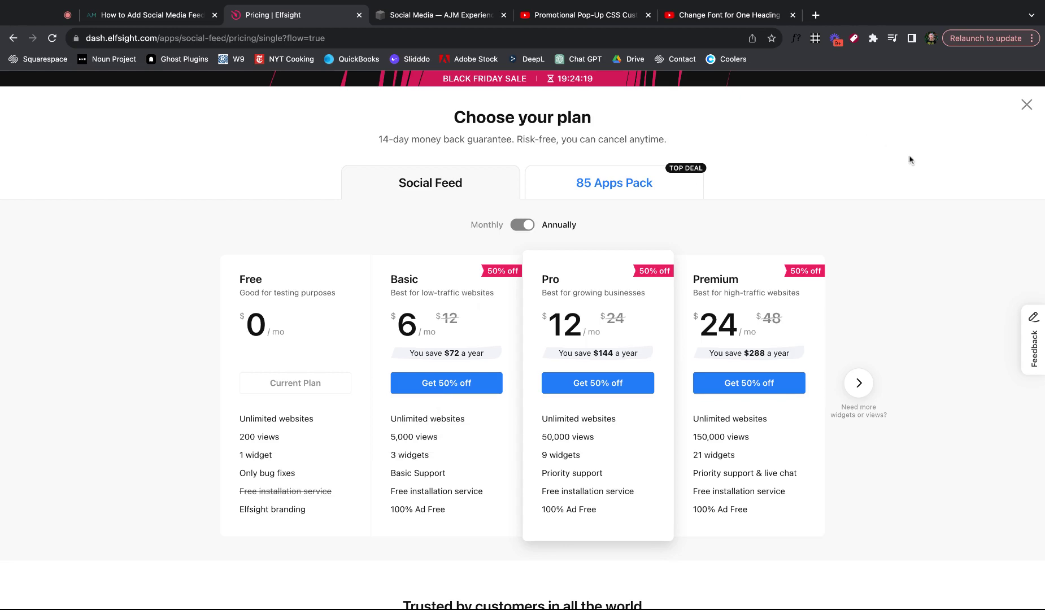
click(1026, 105)
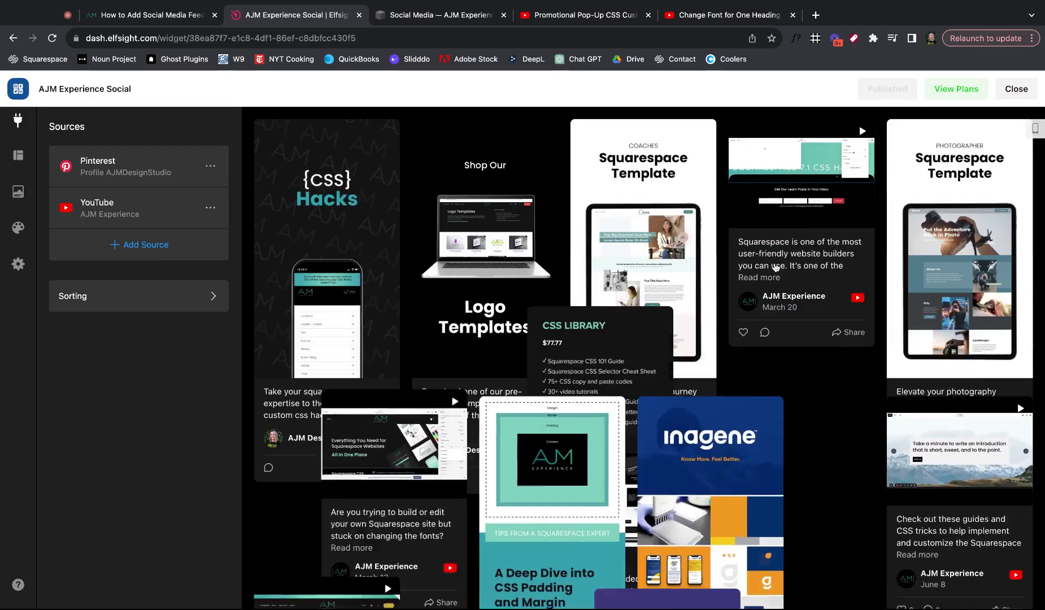
click(1016, 89)
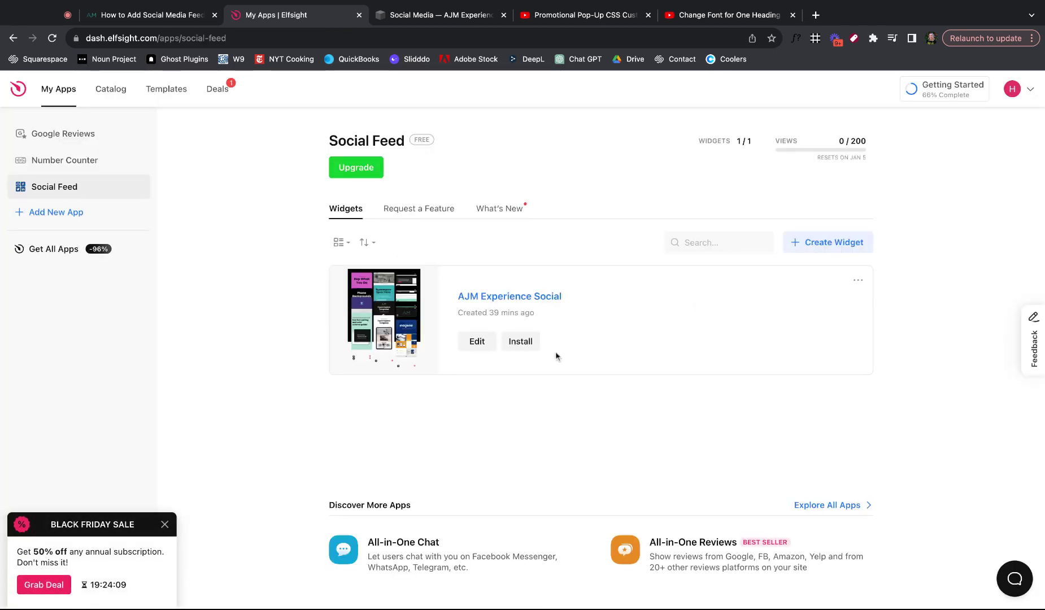
Copy the AJM Experience Social widget's embed code from its Install dialog.
click(521, 342)
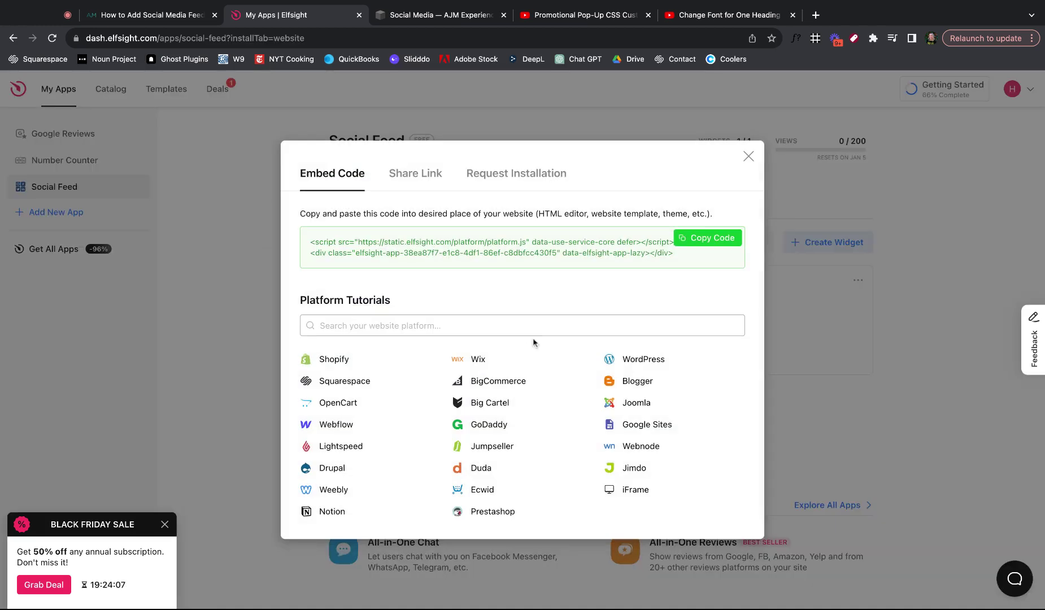
click(693, 244)
click(748, 155)
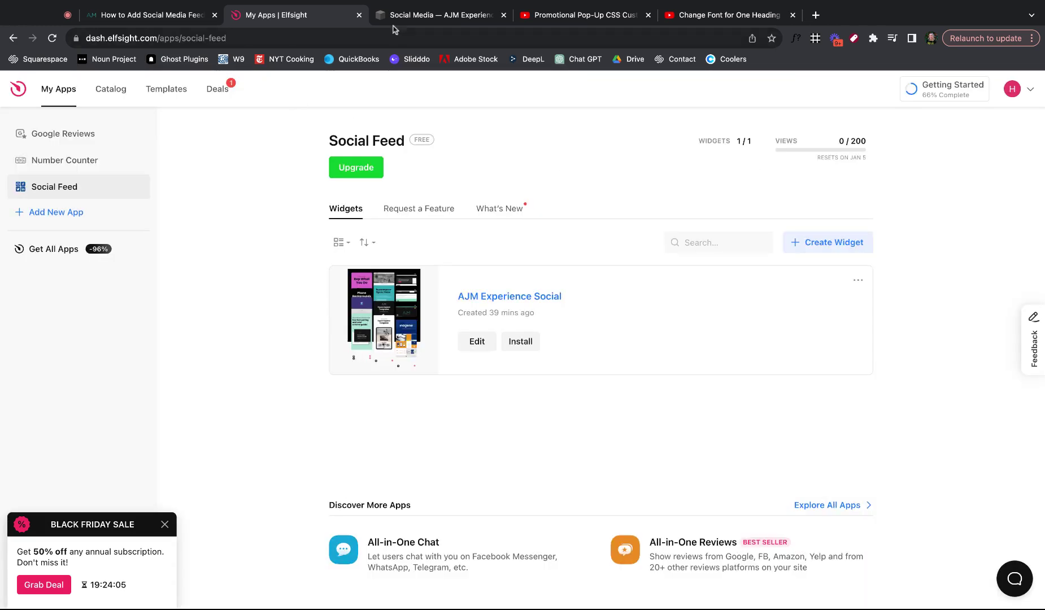
click(426, 15)
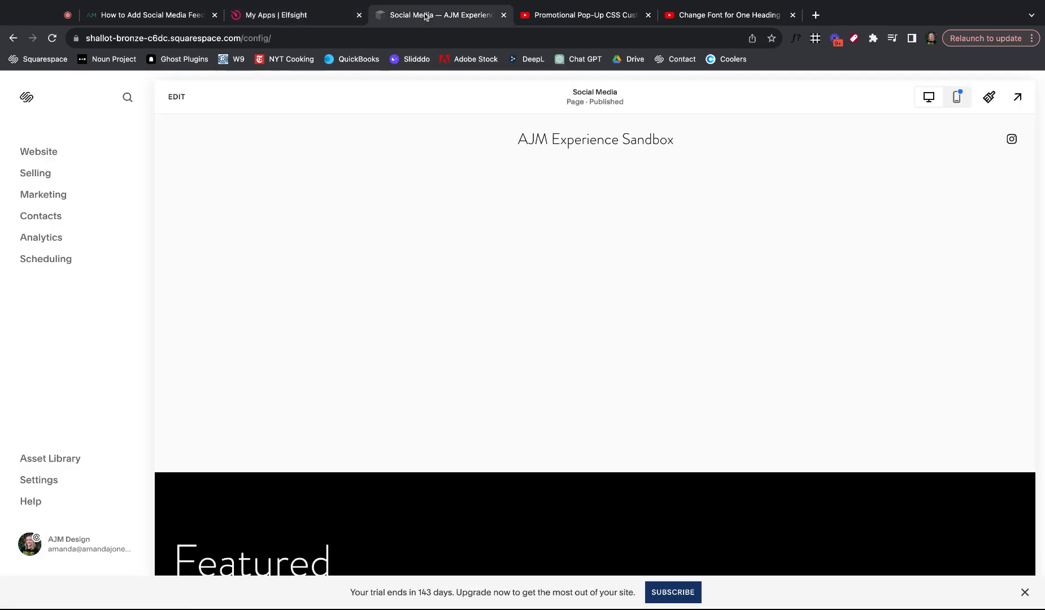
click(186, 103)
scroll(510, 257, down, 10)
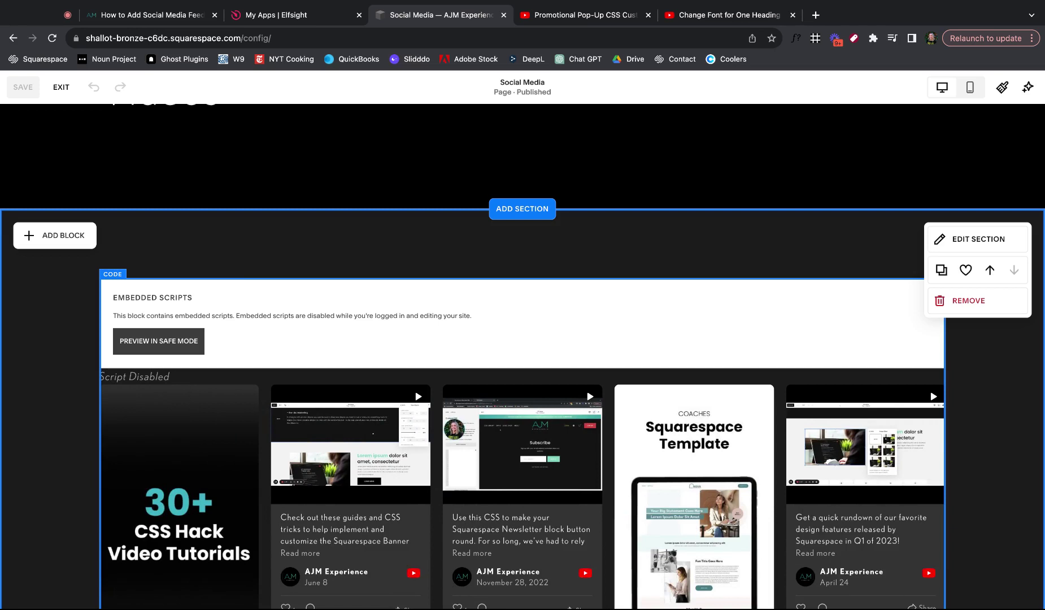
click(66, 242)
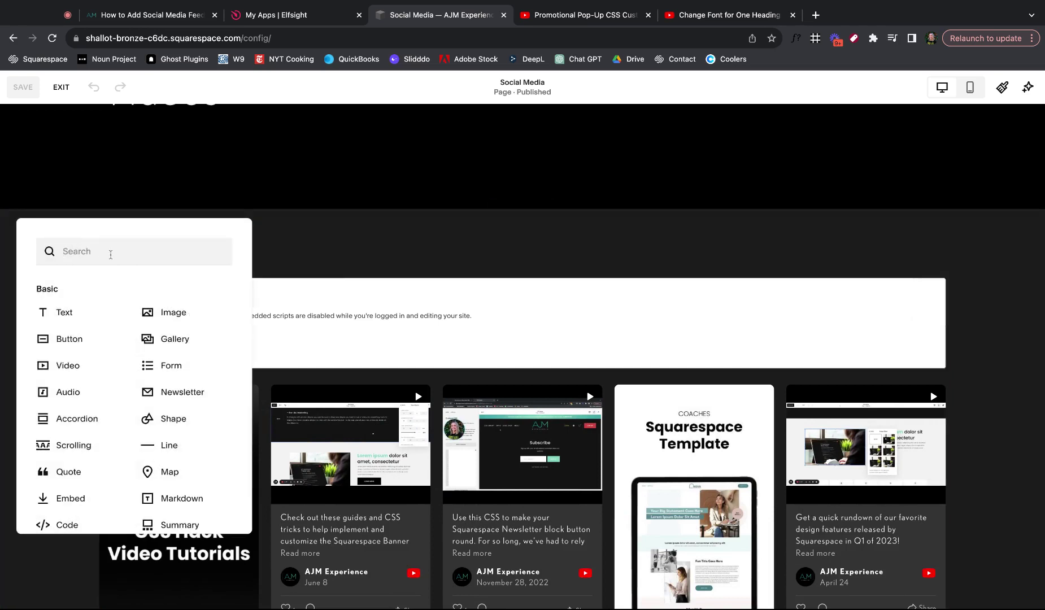
click(112, 251)
text(cod)
click(64, 319)
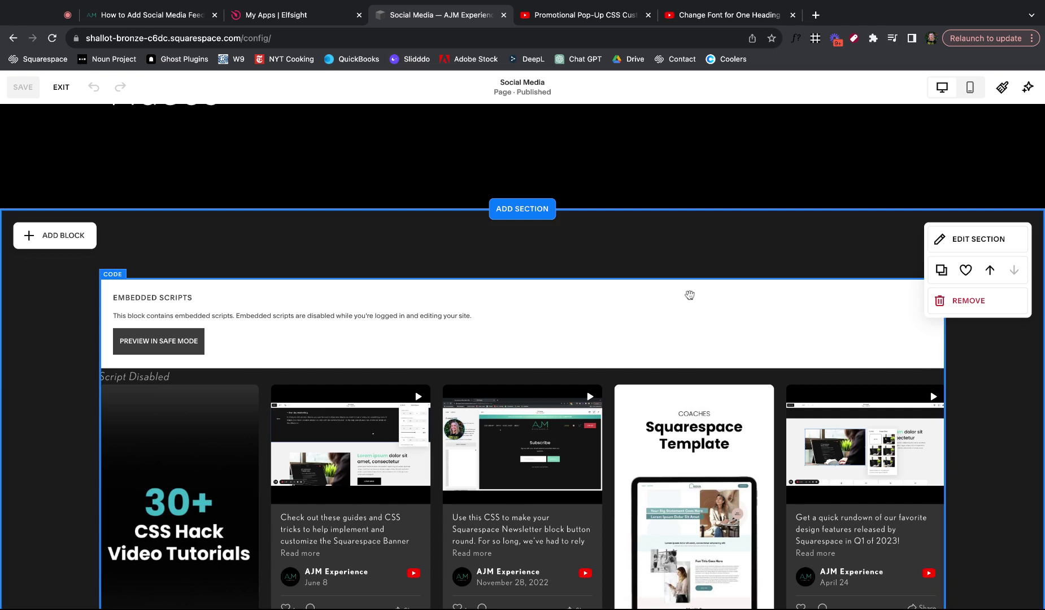
double_click(344, 288)
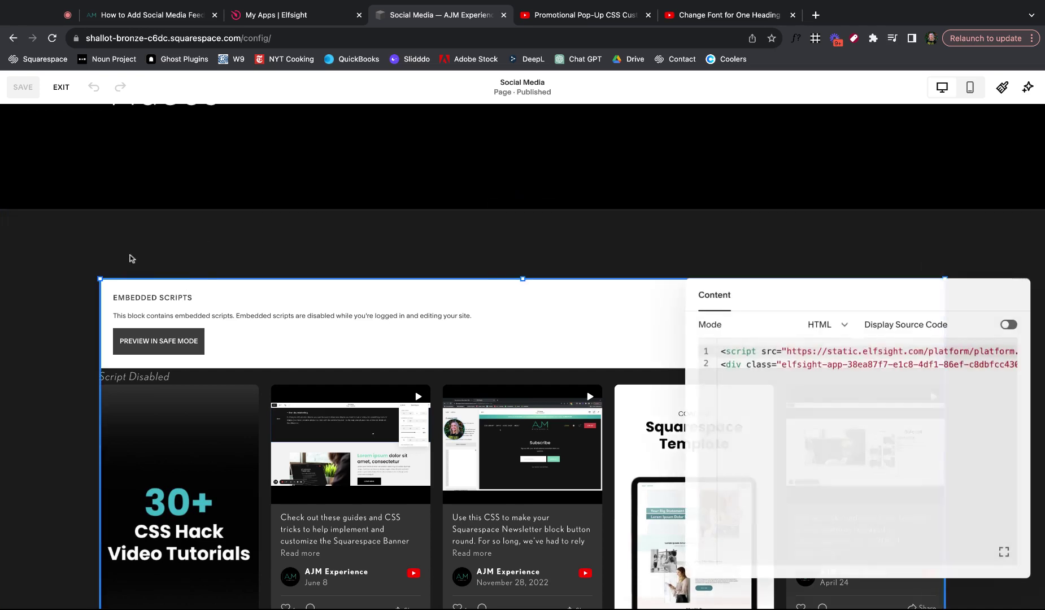
click(782, 376)
click(909, 427)
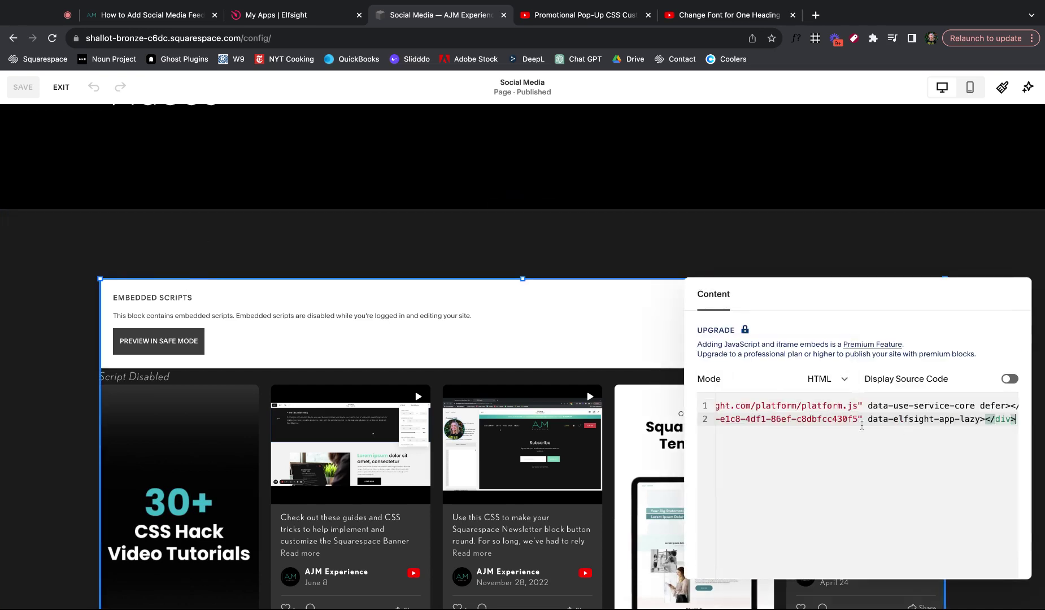
click(488, 236)
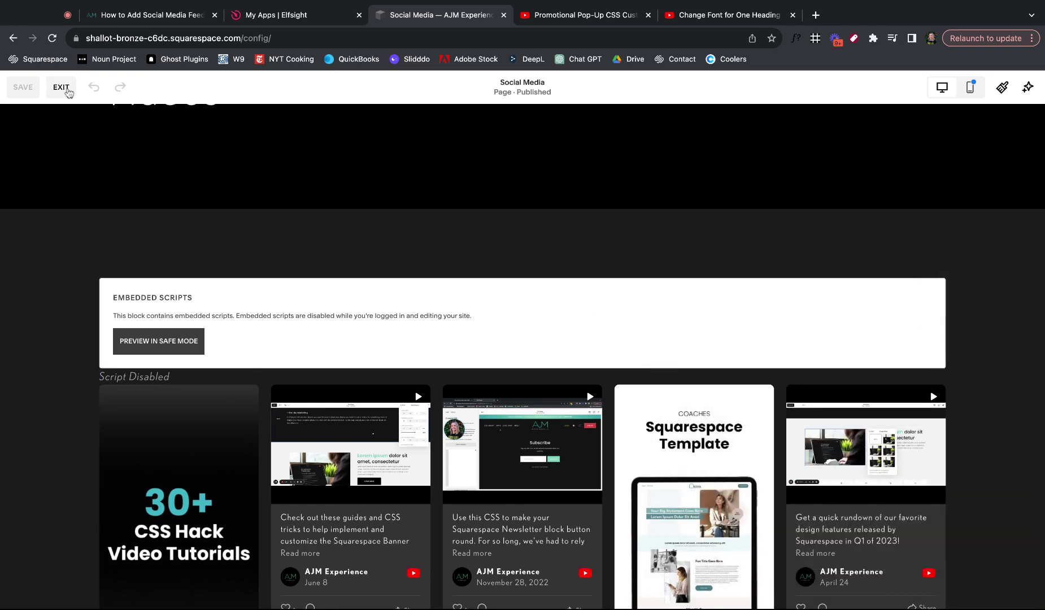
click(61, 87)
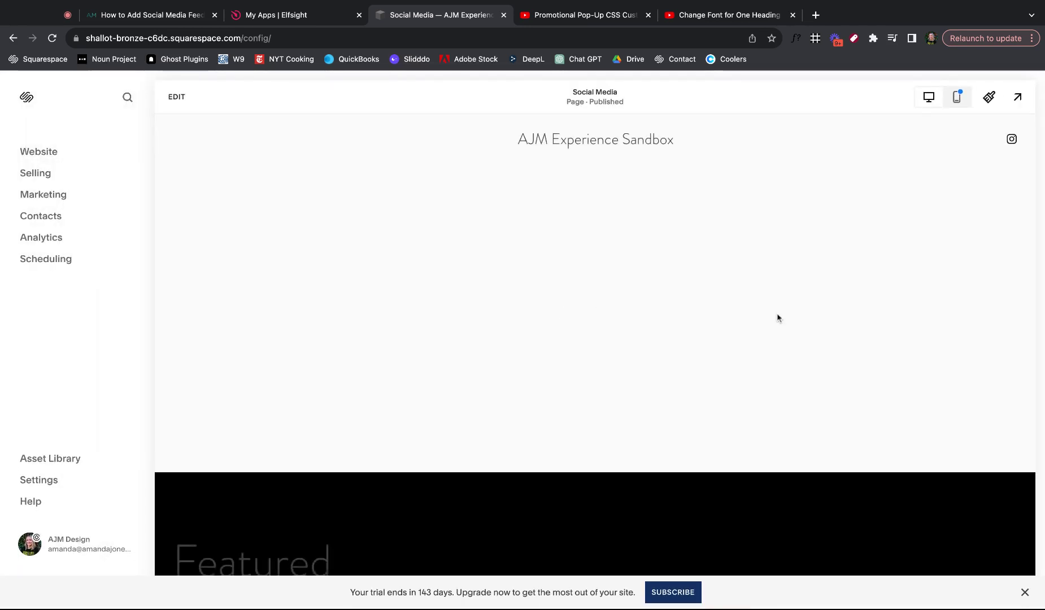
Scroll down to the dark Elfsight feed, then switch to the 'My Apps | Elfsight' tab.
scroll(777, 318, down, 10)
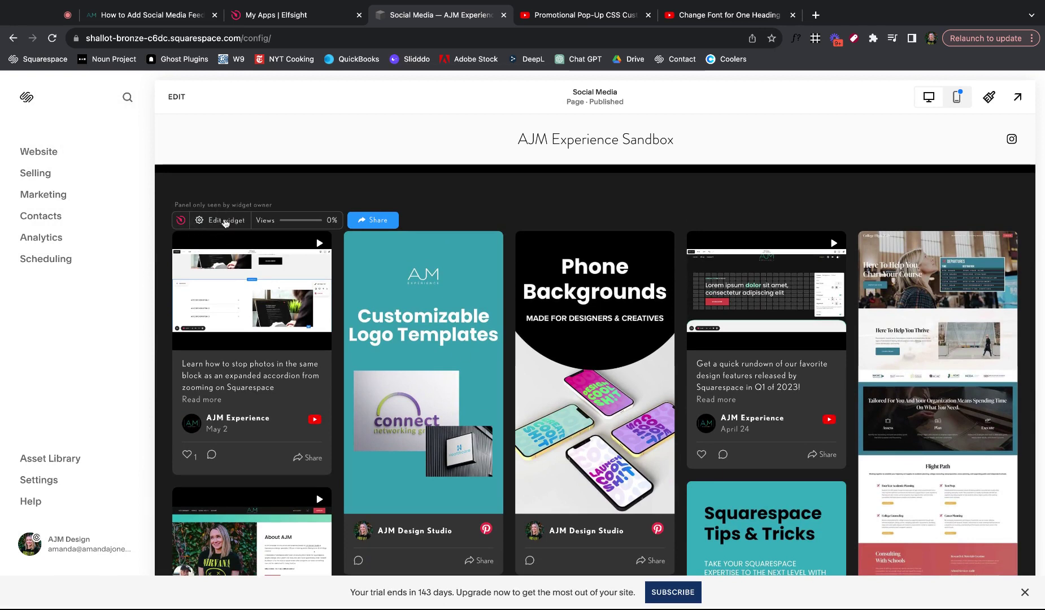
click(296, 17)
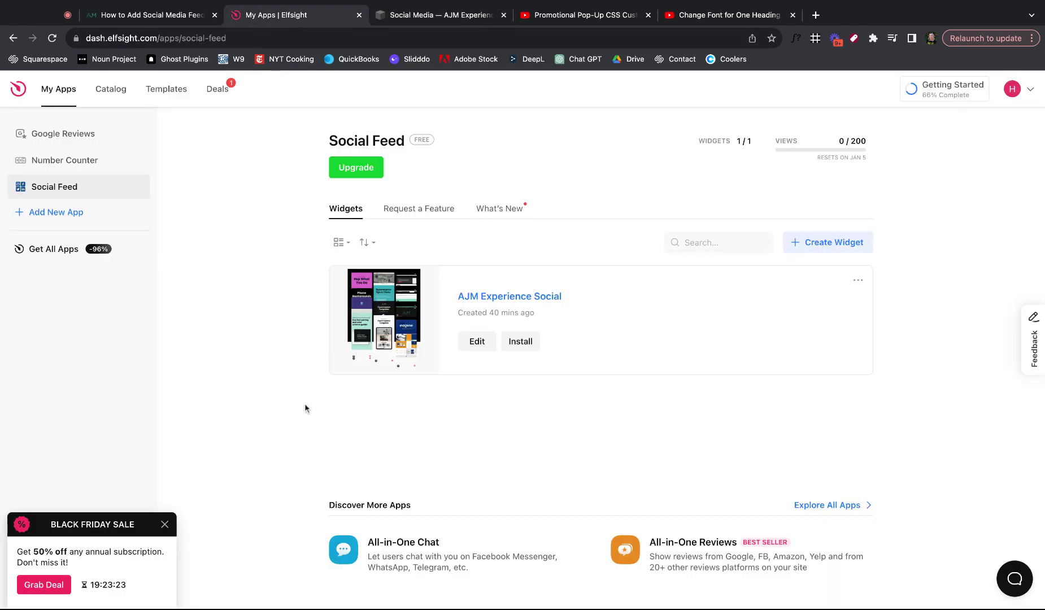
Edit the Social Feed widget, change its layout to Grid, and publish.
click(478, 343)
click(18, 160)
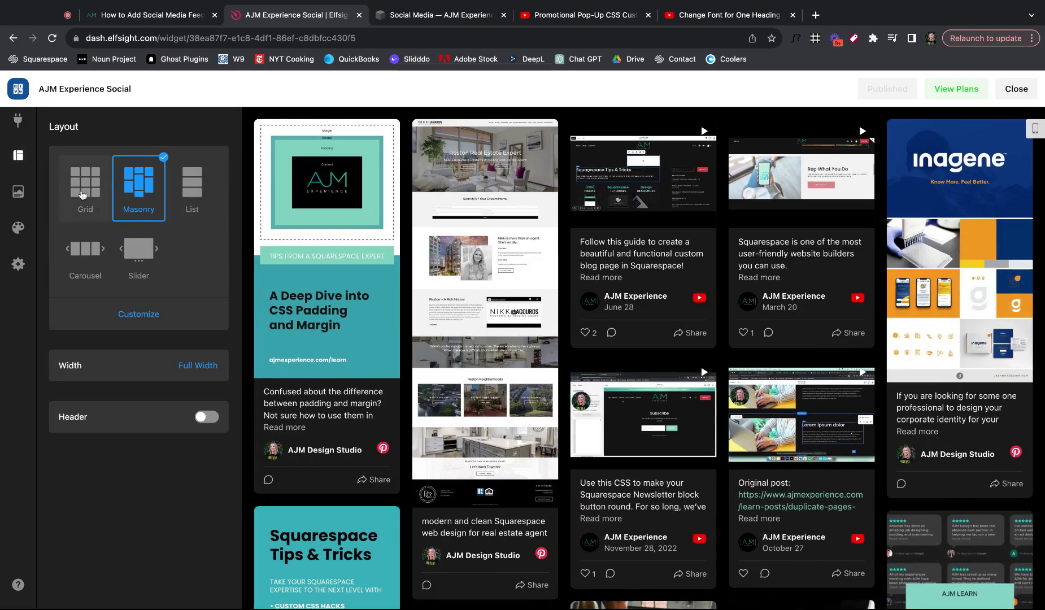
click(80, 195)
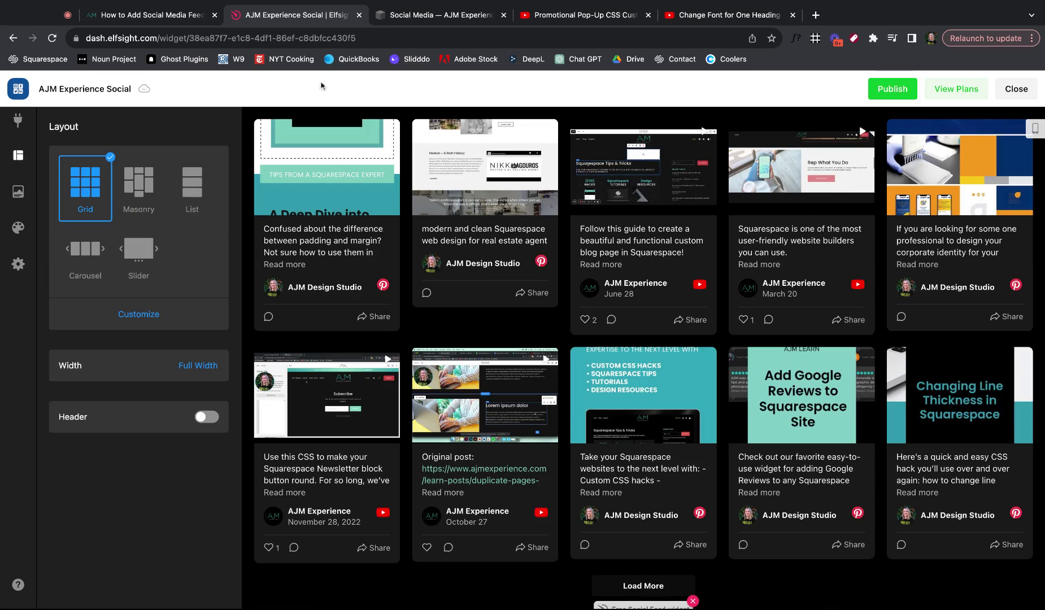
click(892, 89)
Reload the Social Media page to check the grid feed, then revert the widget to Masonry.
click(455, 15)
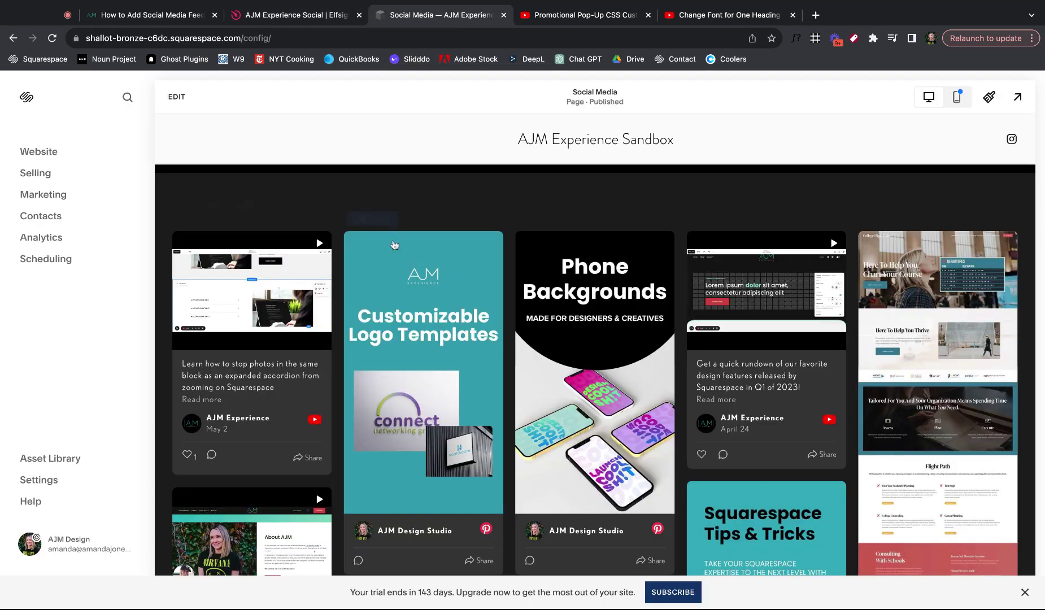
key(super+r)
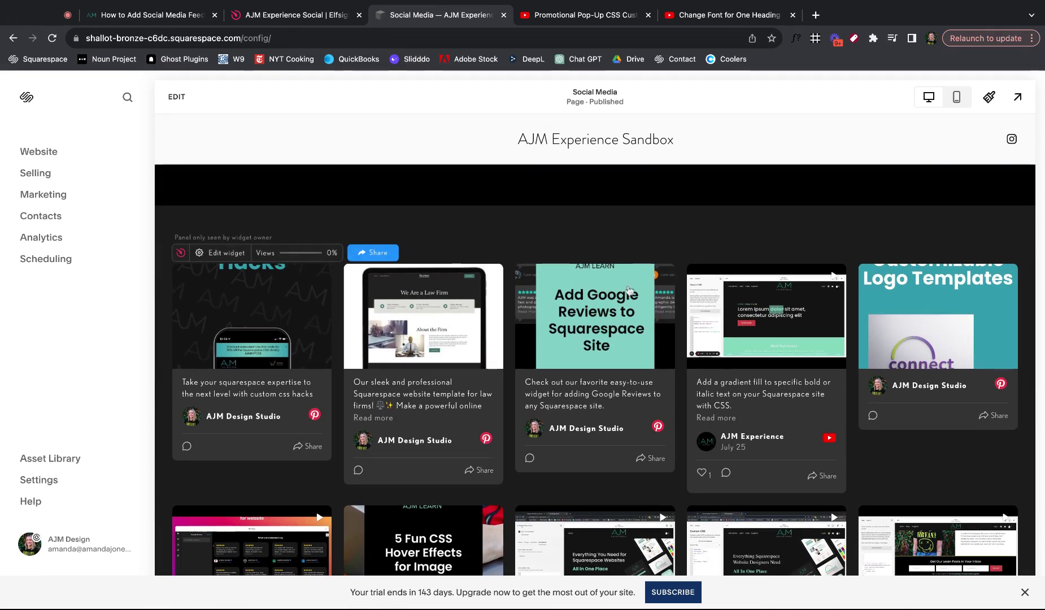
click(314, 21)
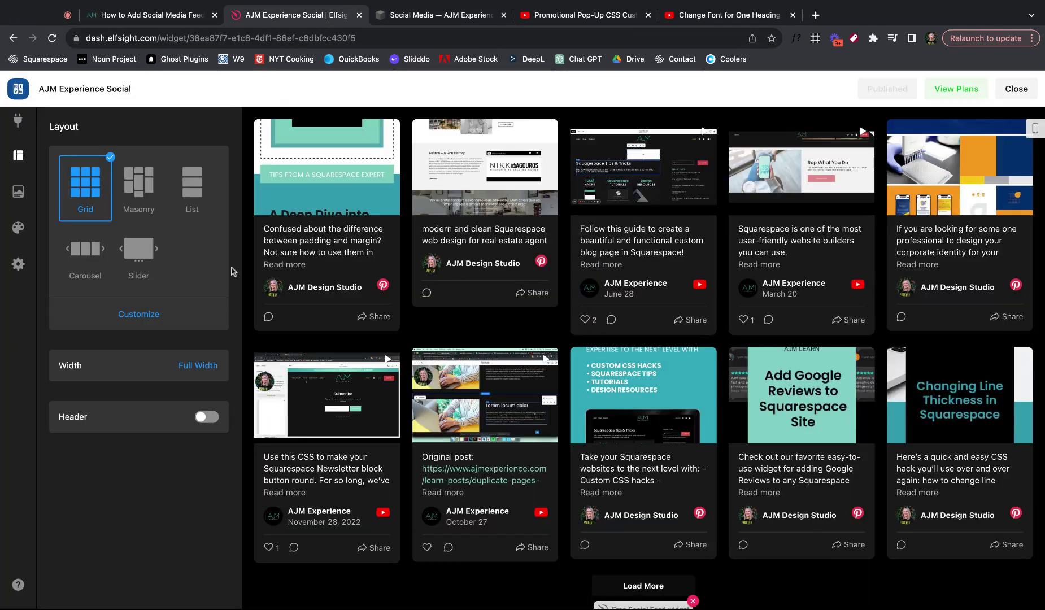
click(138, 161)
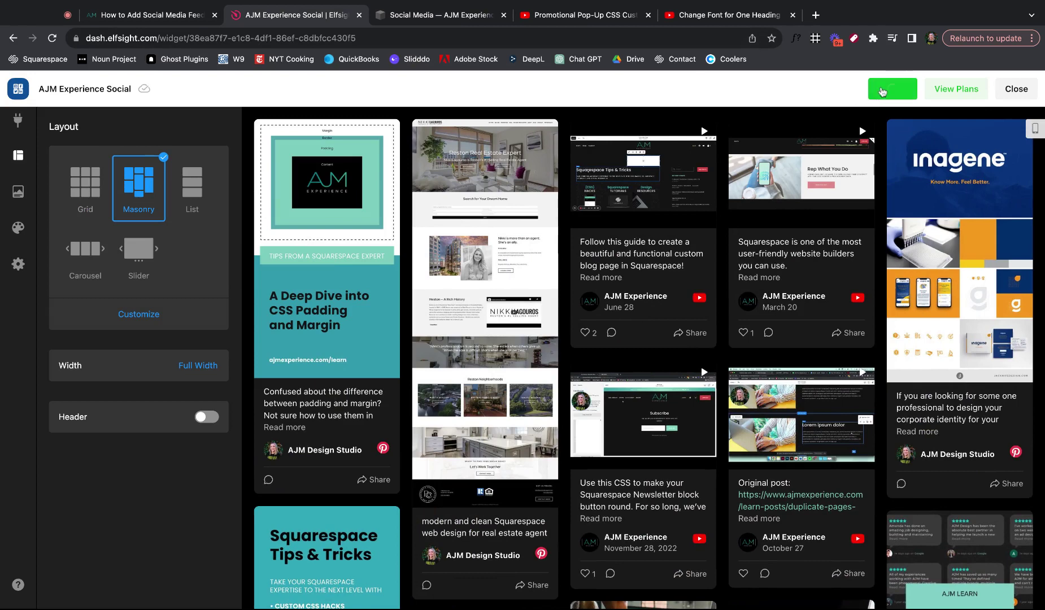
click(457, 17)
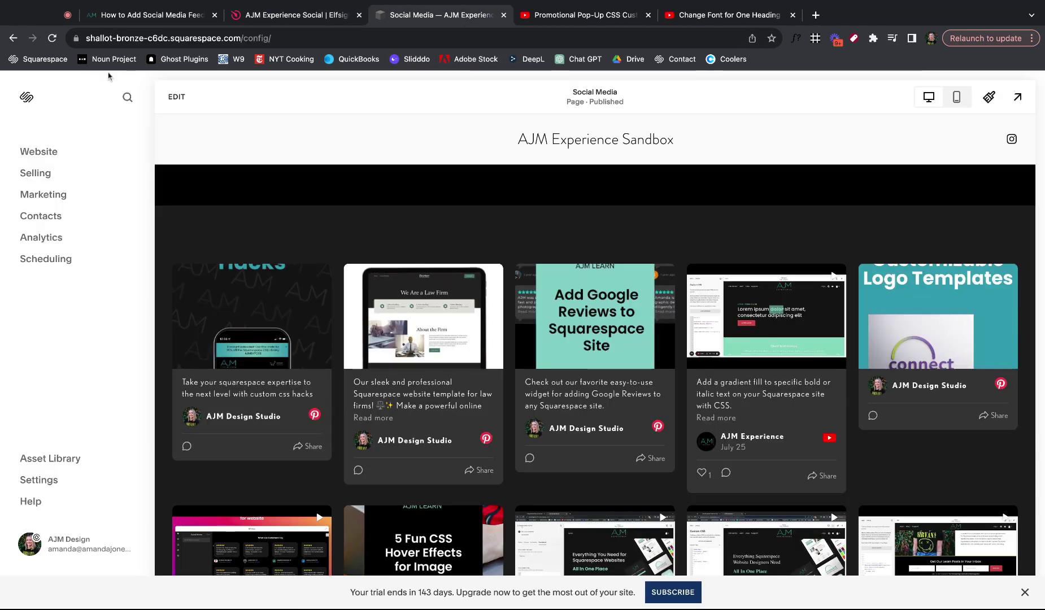
click(52, 38)
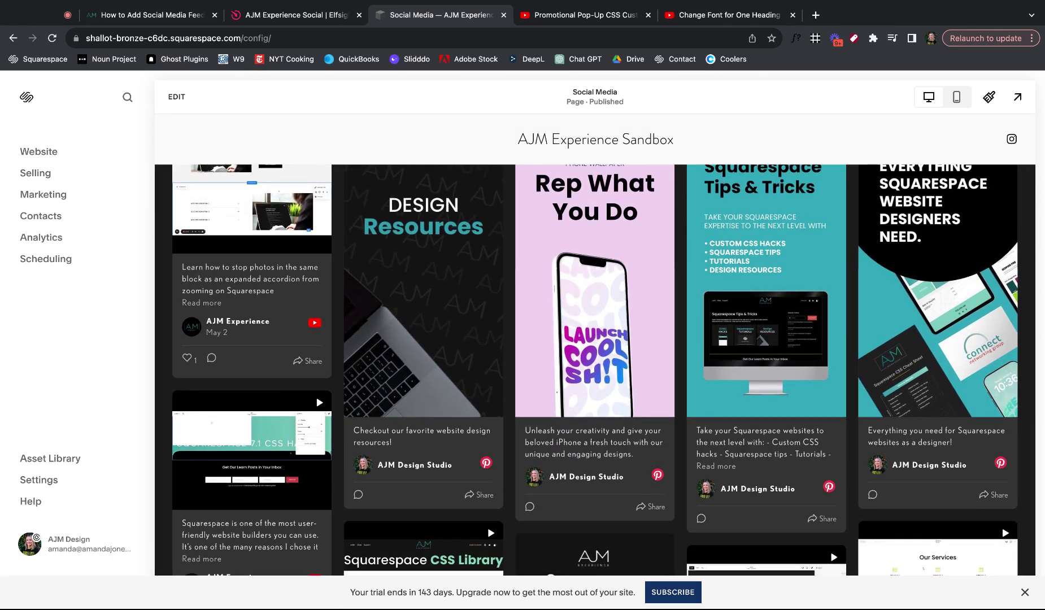
scroll(602, 370, down, 4)
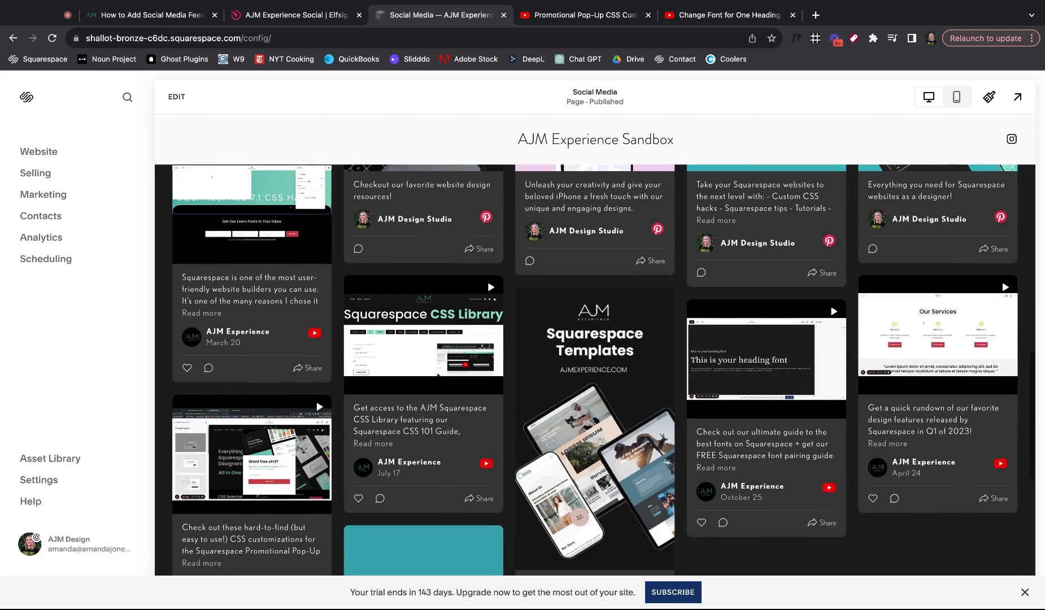
click(1017, 97)
scroll(613, 363, down, 12)
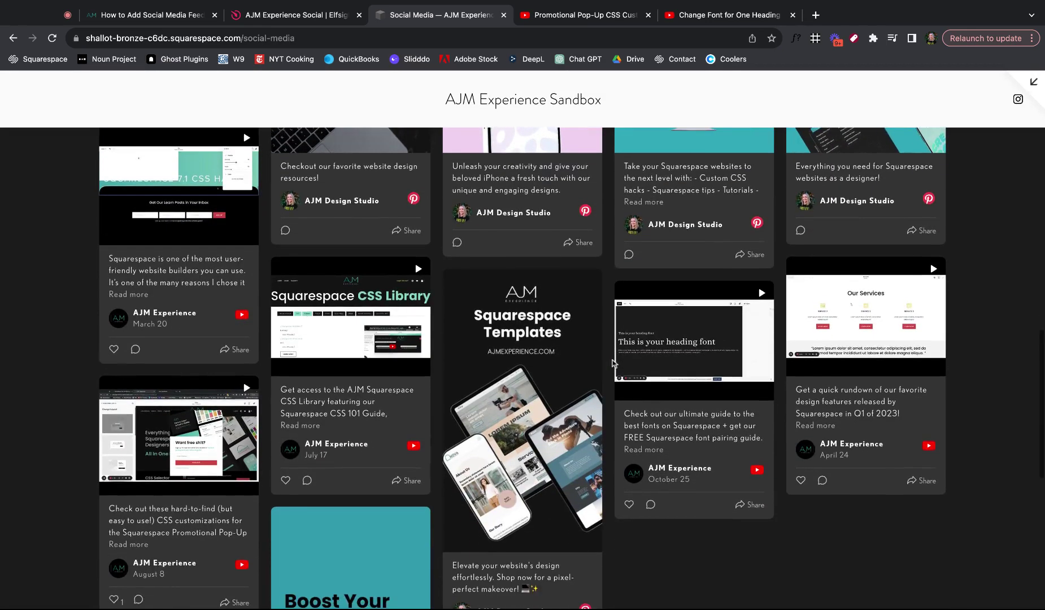
scroll(522, 367, down, 2)
scroll(522, 367, up, 5)
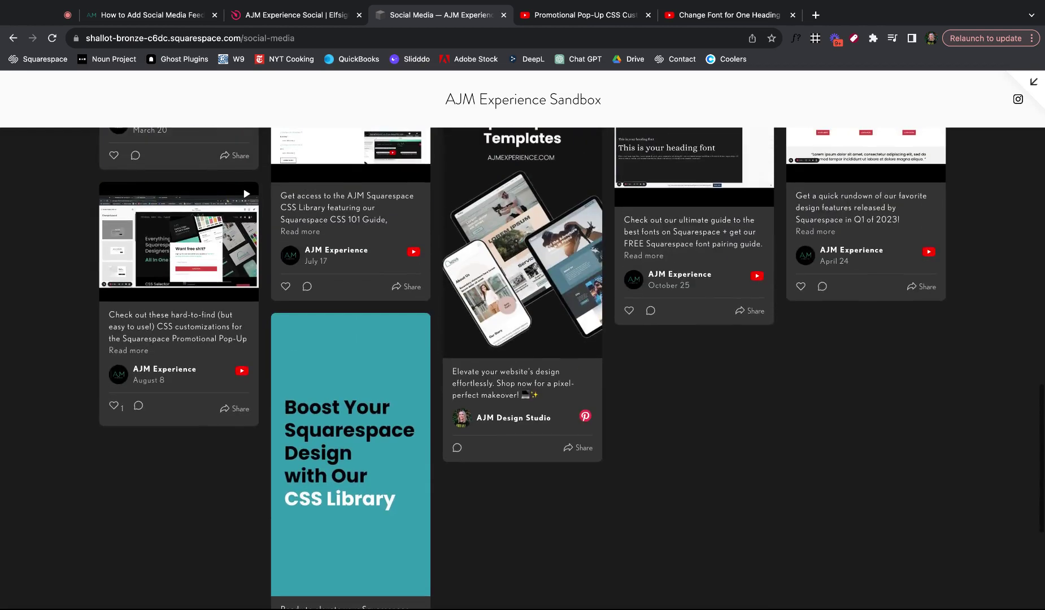
scroll(522, 367, down, 5)
scroll(522, 367, down, 1)
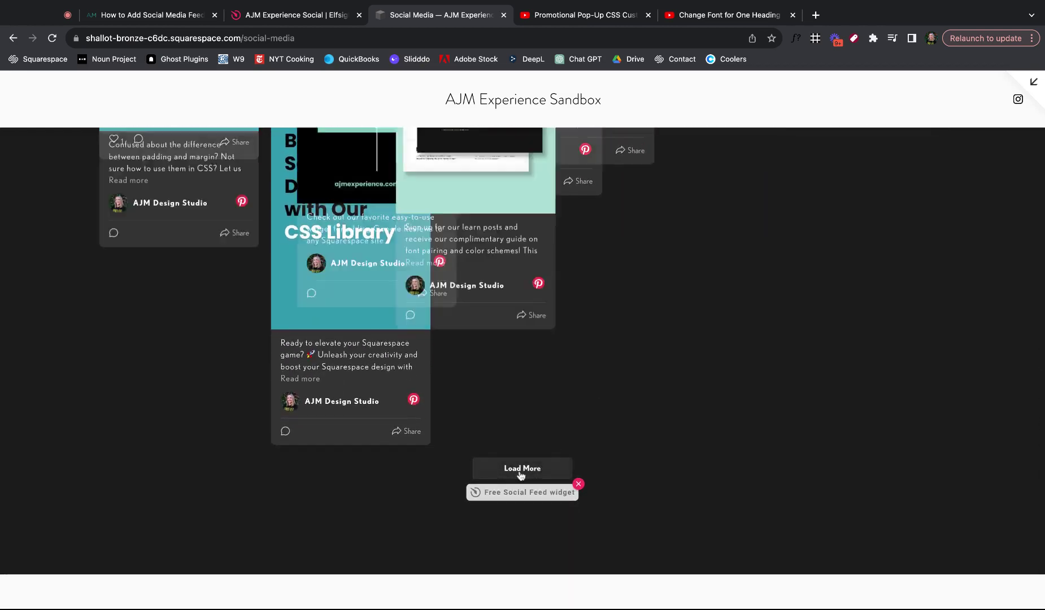
click(521, 468)
scroll(520, 469, down, 4)
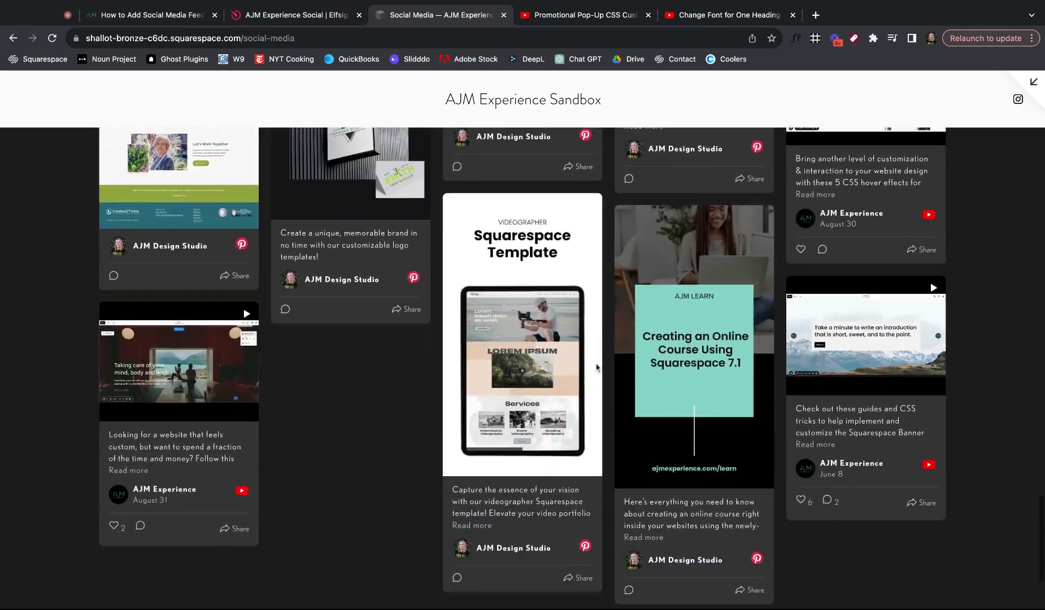
scroll(605, 384, up, 15)
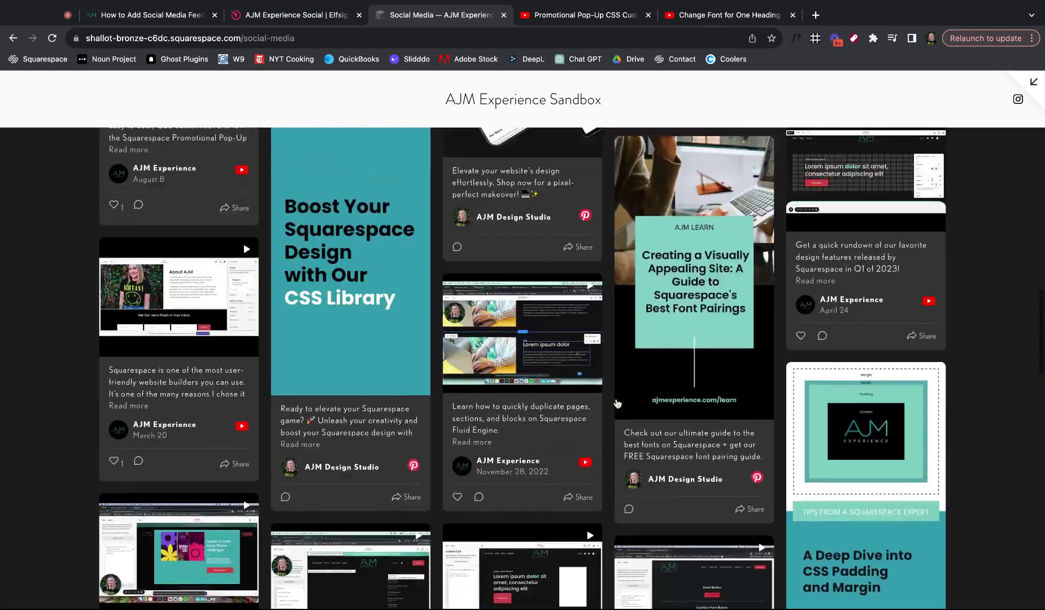
scroll(617, 403, up, 10)
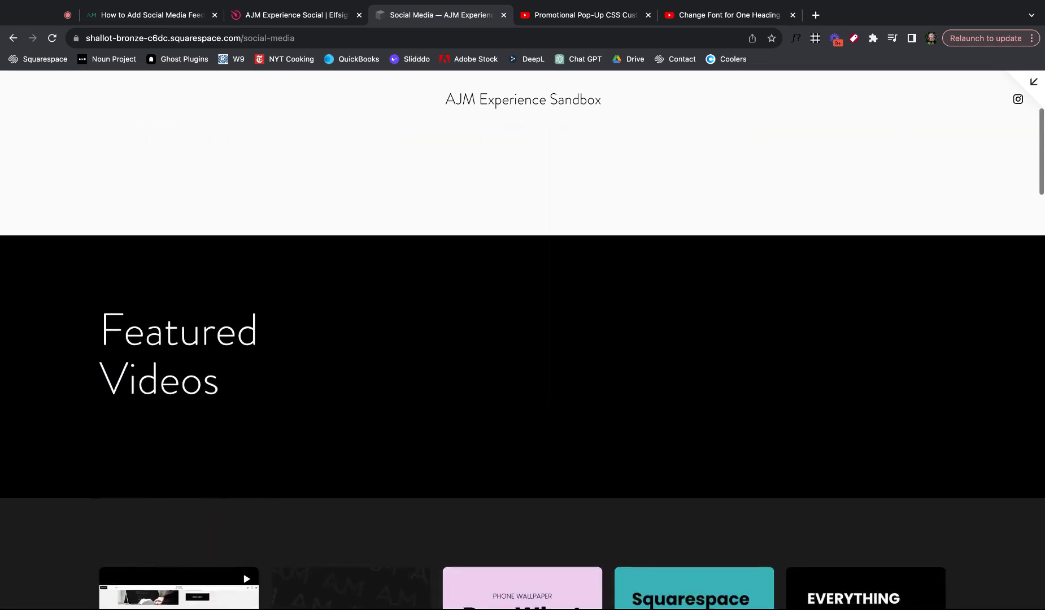
click(1034, 83)
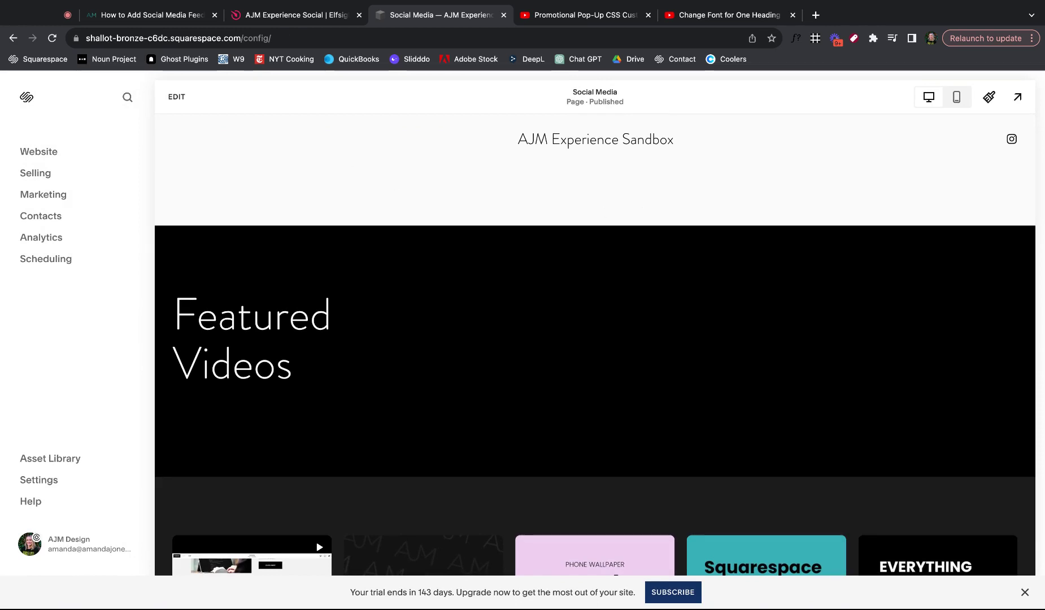
Set the top section's background to the yellow building stock photo.
click(179, 98)
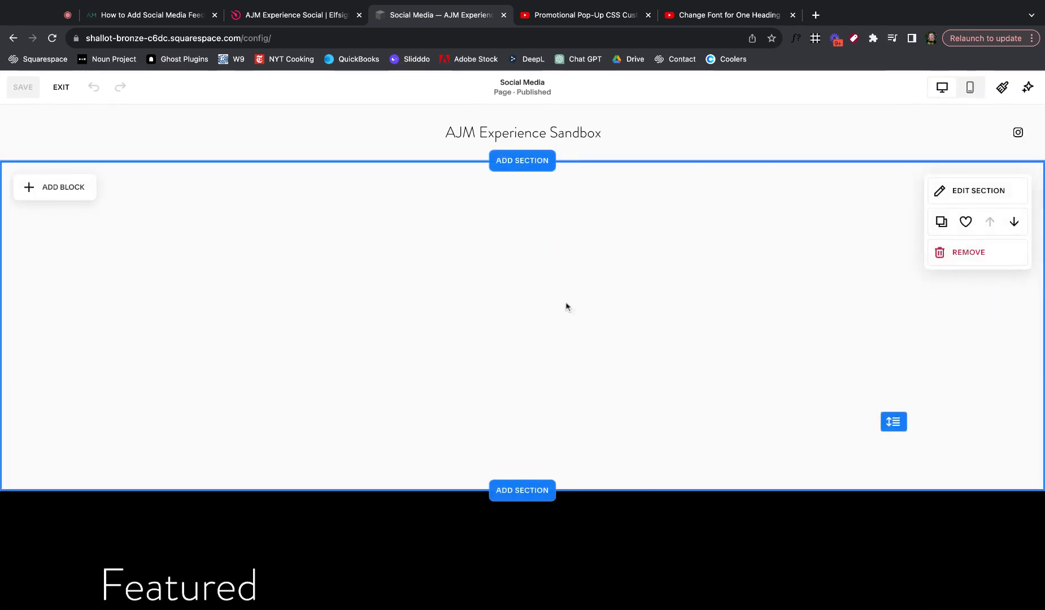
scroll(681, 333, down, 2)
scroll(700, 339, up, 2)
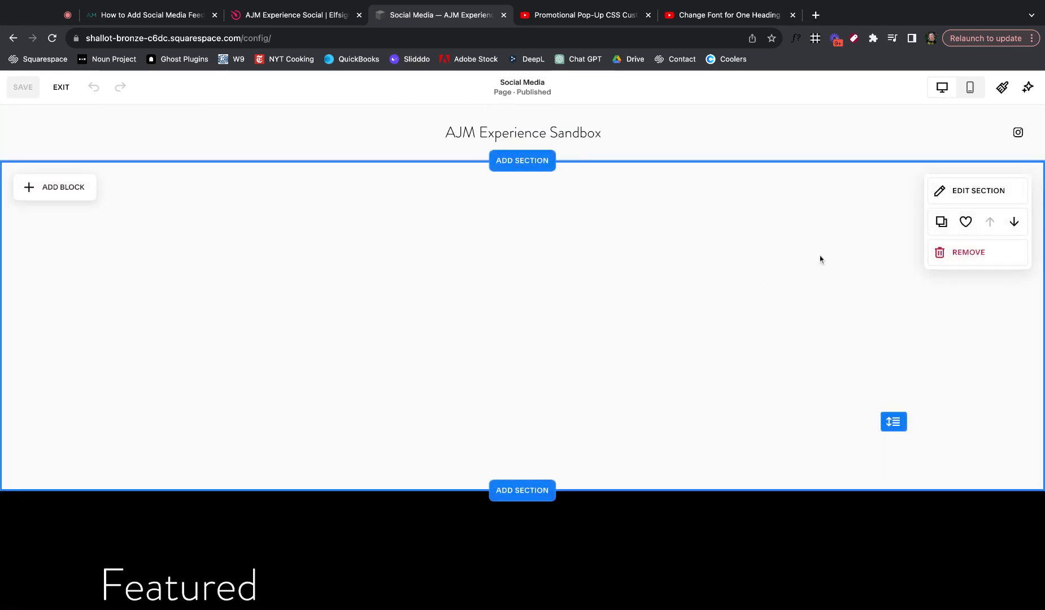
click(940, 190)
click(926, 224)
click(934, 305)
click(912, 390)
click(421, 459)
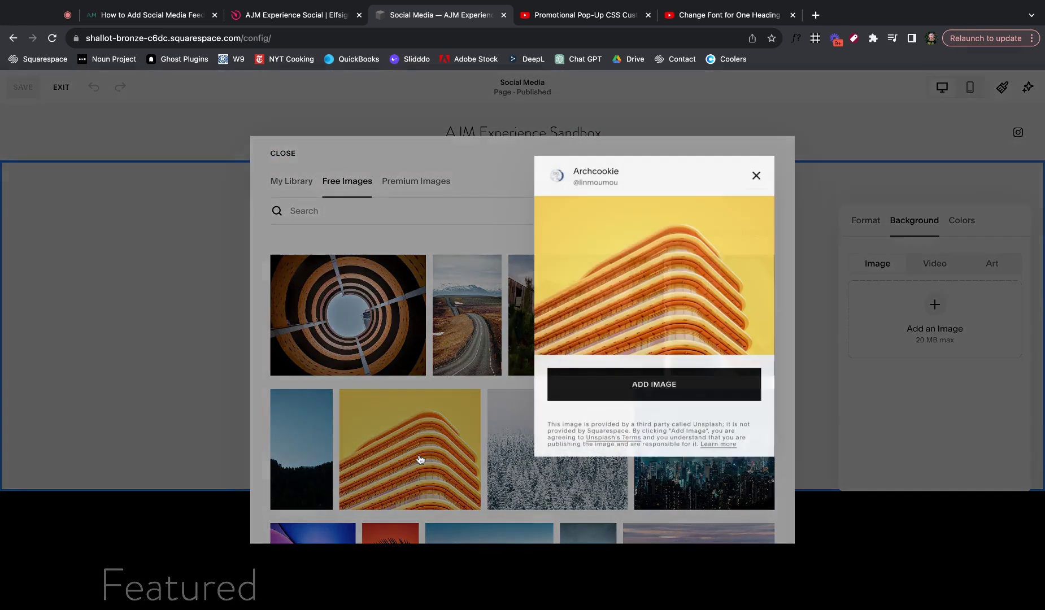
click(700, 386)
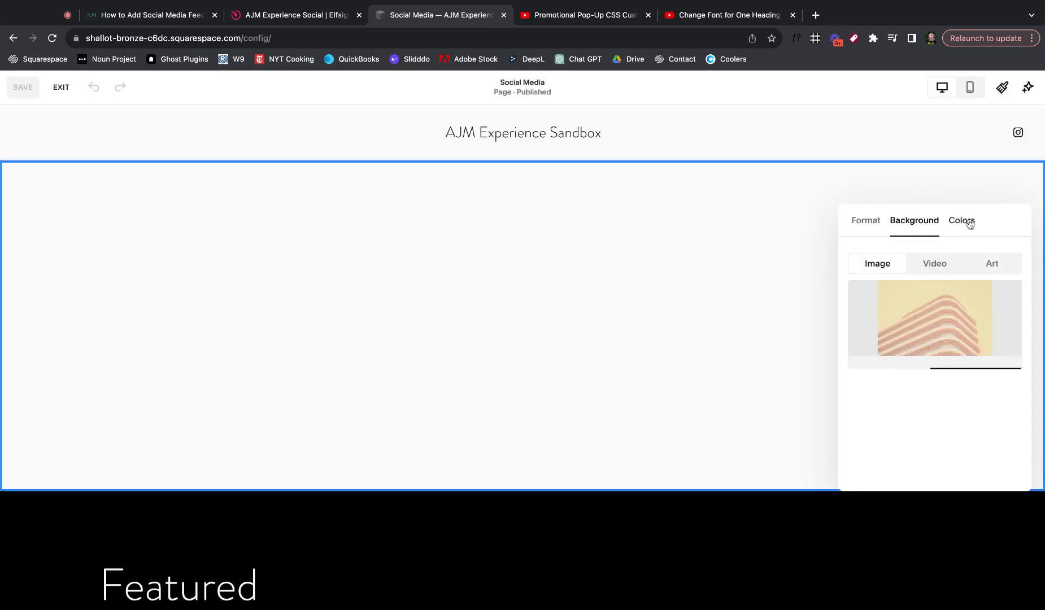
Apply the Dark 1 colour theme to the top section.
click(969, 225)
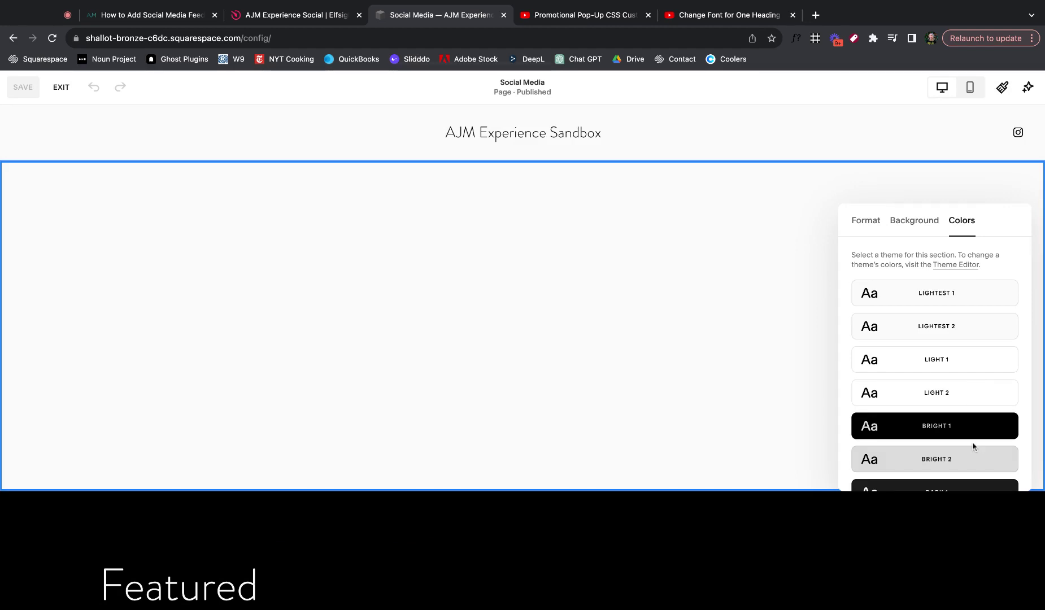
scroll(887, 363, down, 3)
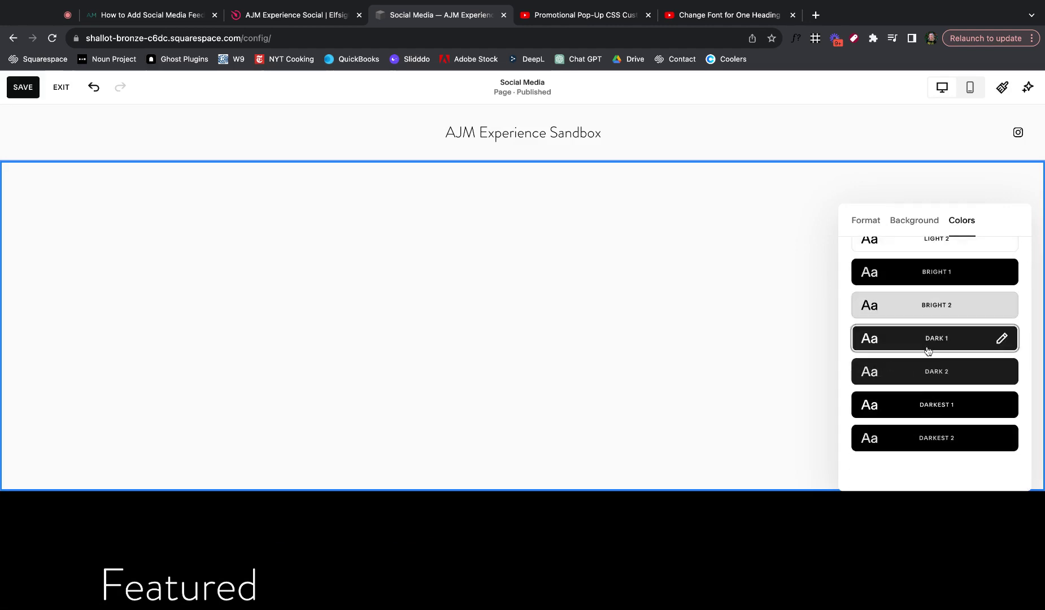
click(927, 346)
click(874, 223)
click(906, 222)
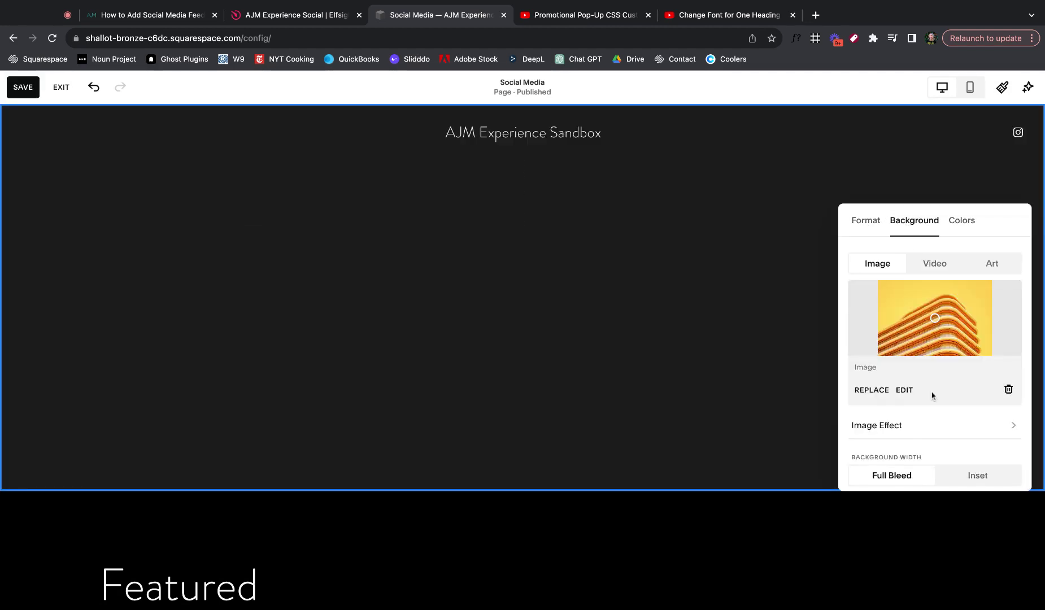
scroll(917, 424, down, 1)
click(232, 213)
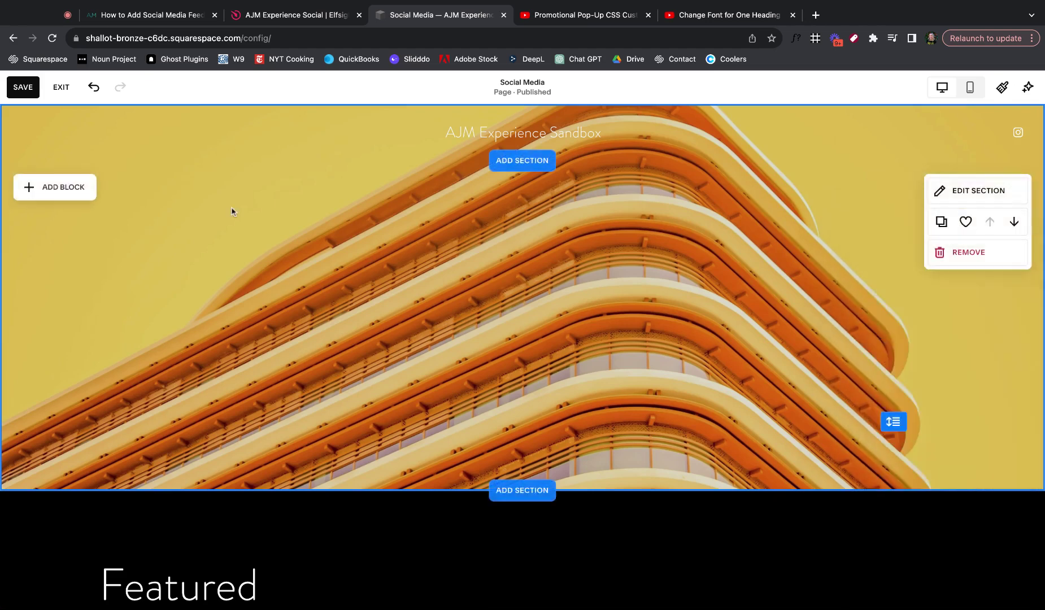
Add a full-width text block reading 'AJM Social Media'.
click(83, 188)
click(87, 263)
drag(305, 250, 944, 251)
drag(513, 273, 521, 246)
drag(946, 351, 952, 355)
click(309, 243)
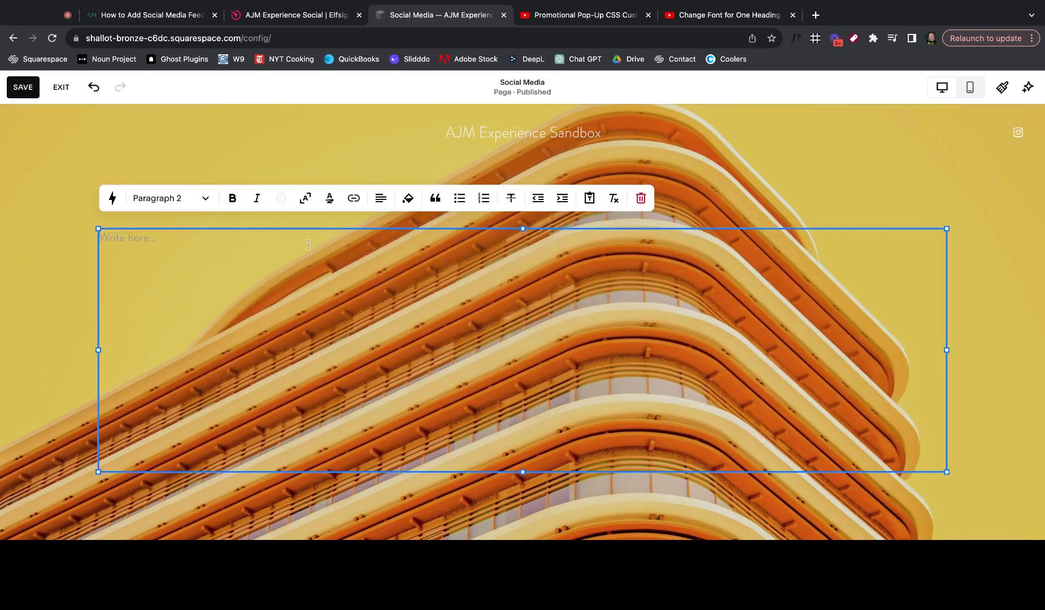
text(AJM Social Media)
Format the text as Heading 1, centred horizontally and vertically.
click(170, 197)
click(153, 226)
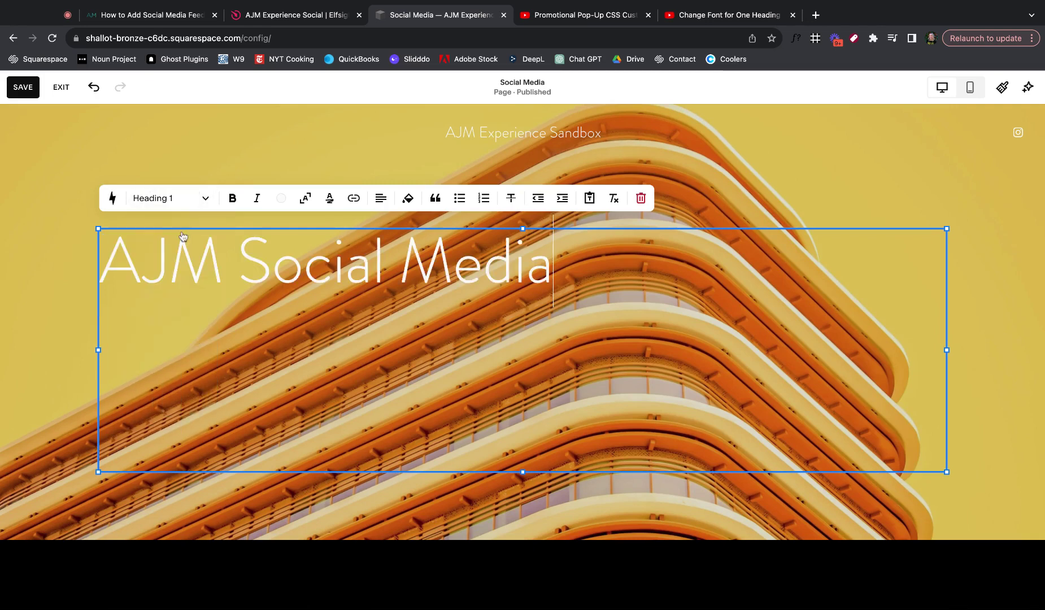
click(381, 198)
click(368, 228)
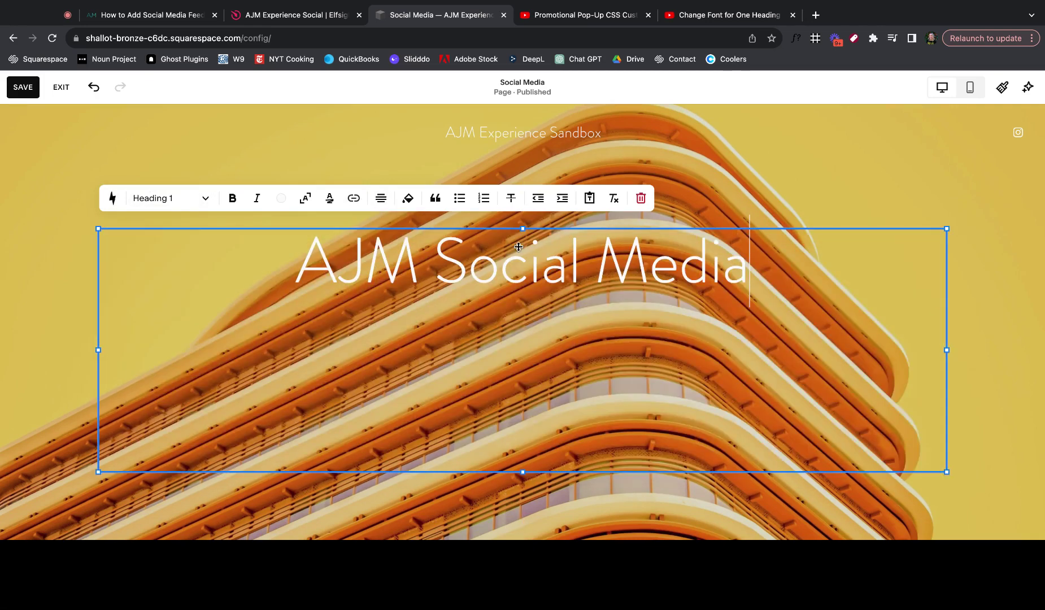
key(Escape)
click(141, 204)
click(142, 233)
Raise the section's image overlay opacity to 32%.
click(949, 186)
click(913, 225)
scroll(882, 470, down, 2)
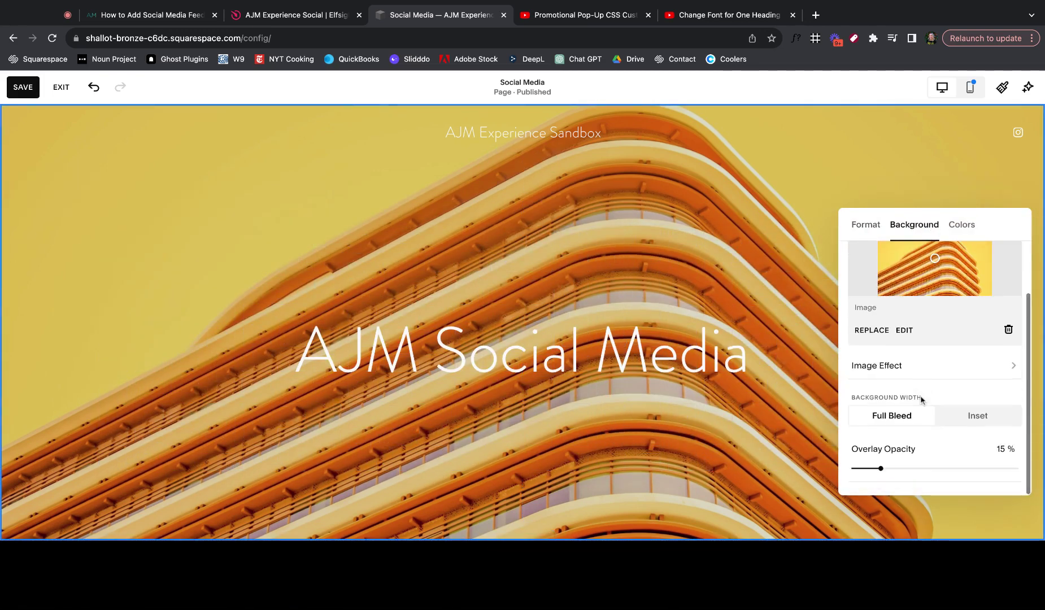
drag(881, 468, 911, 468)
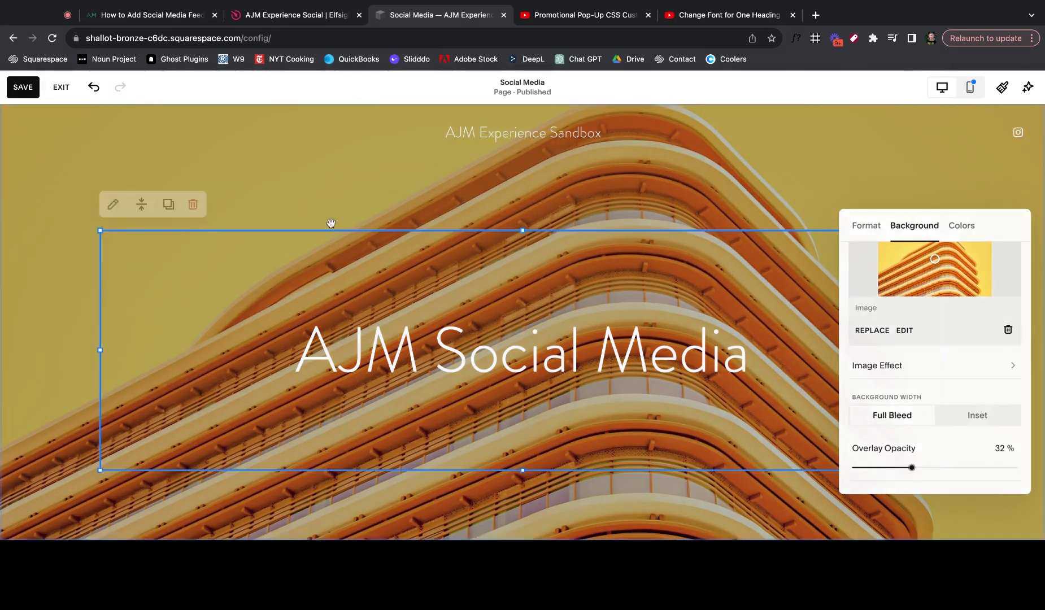
click(320, 206)
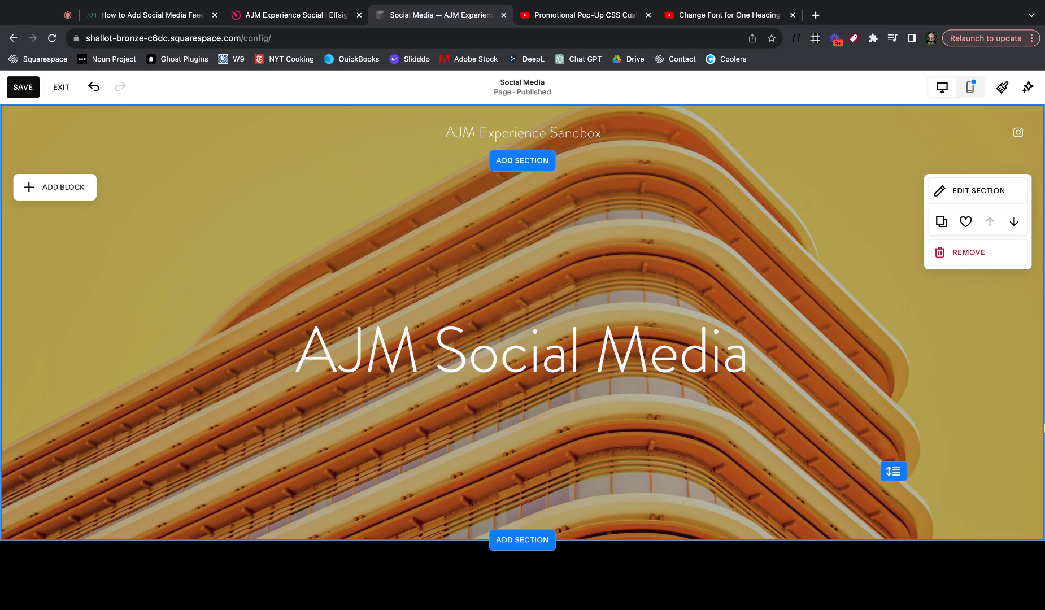
Save the page edits and scroll down to the Featured Videos section.
click(23, 89)
scroll(541, 343, down, 8)
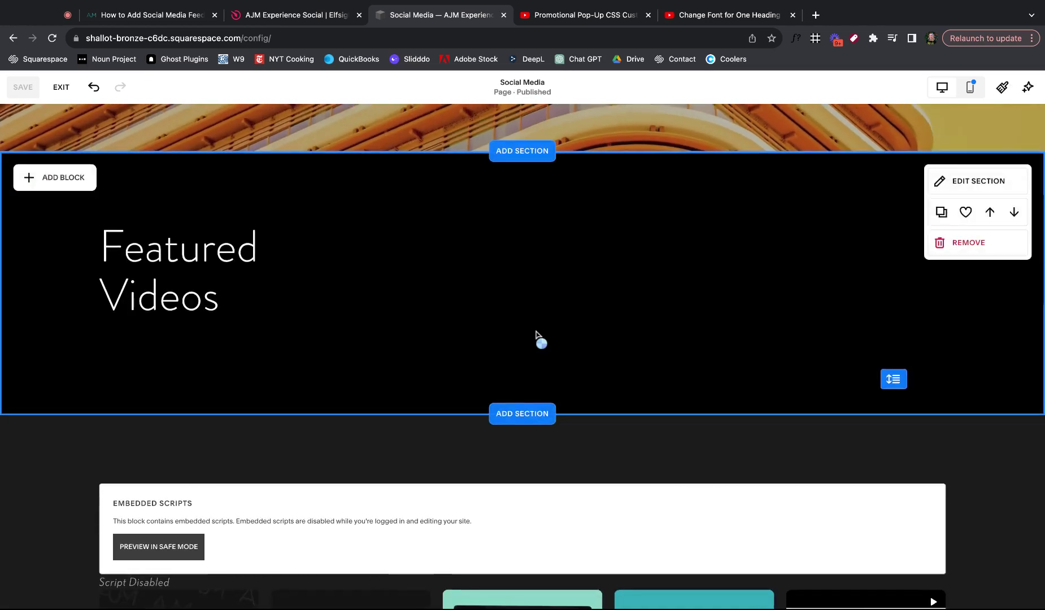
scroll(536, 337, up, 1)
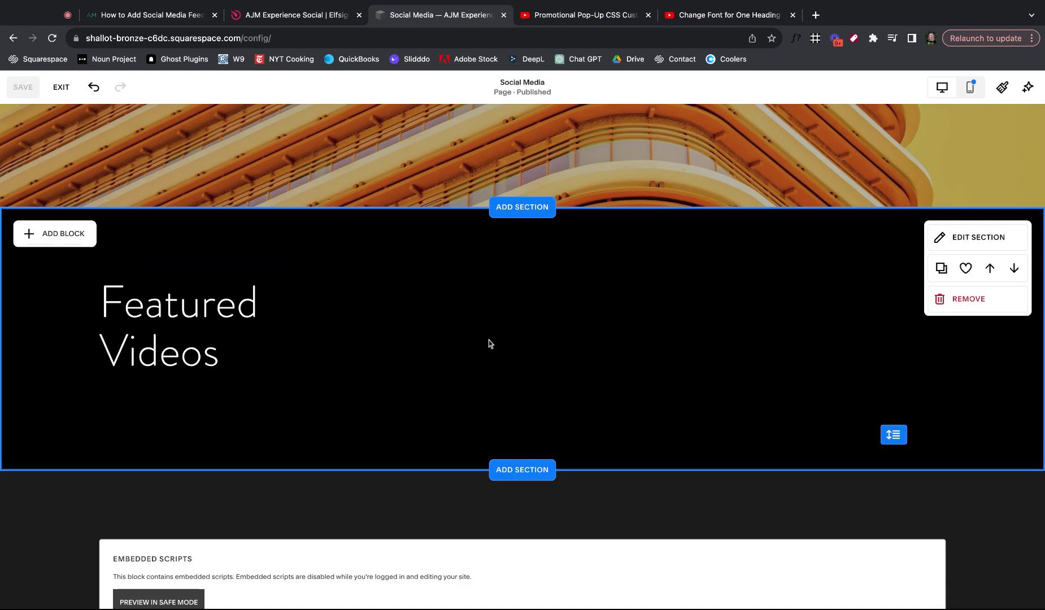
scroll(488, 341, up, 6)
scroll(488, 340, down, 5)
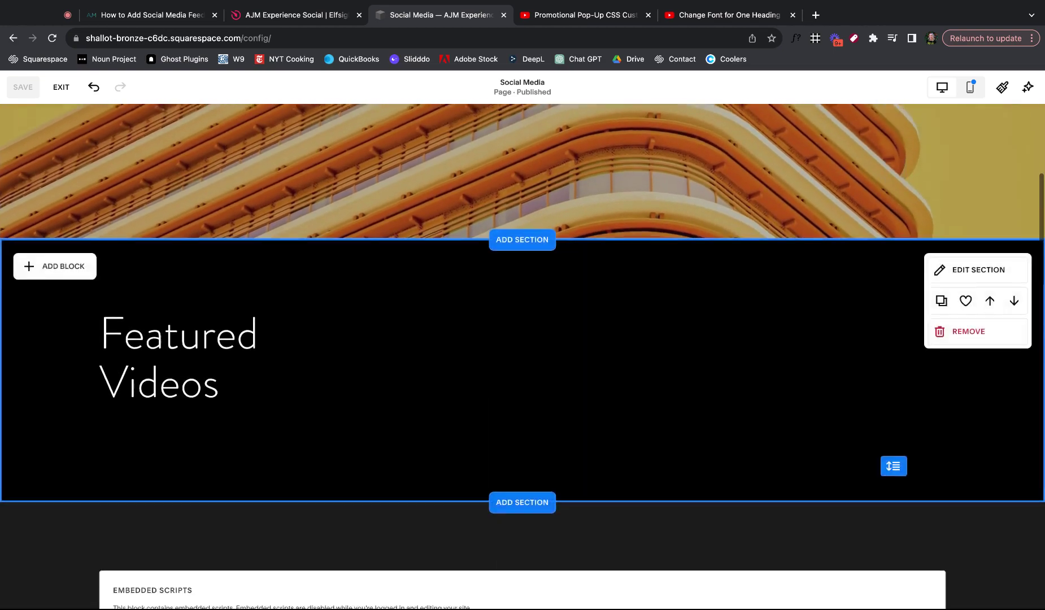
scroll(607, 377, down, 5)
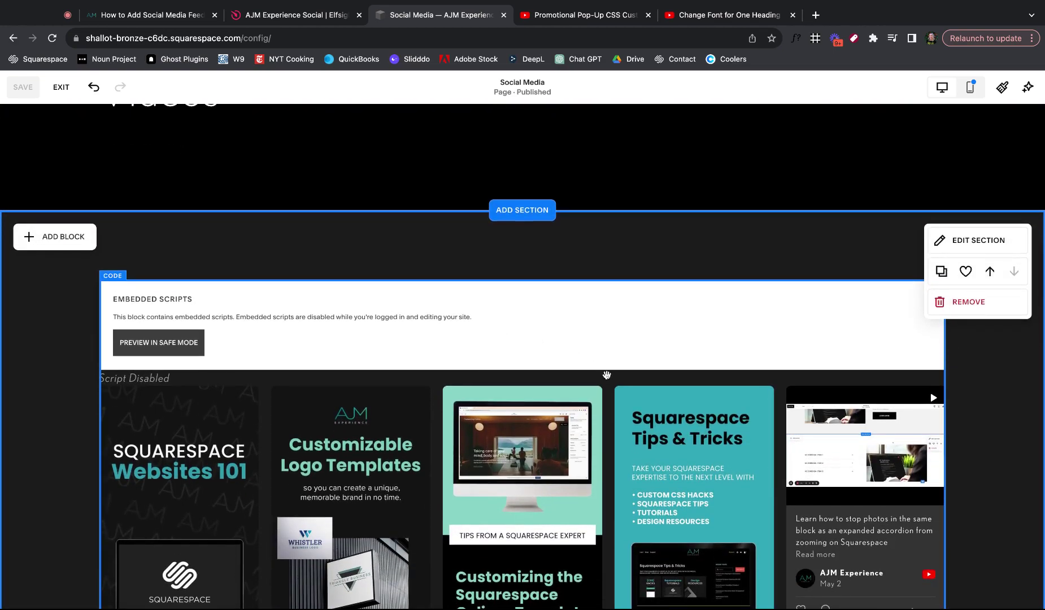
scroll(607, 377, down, 10)
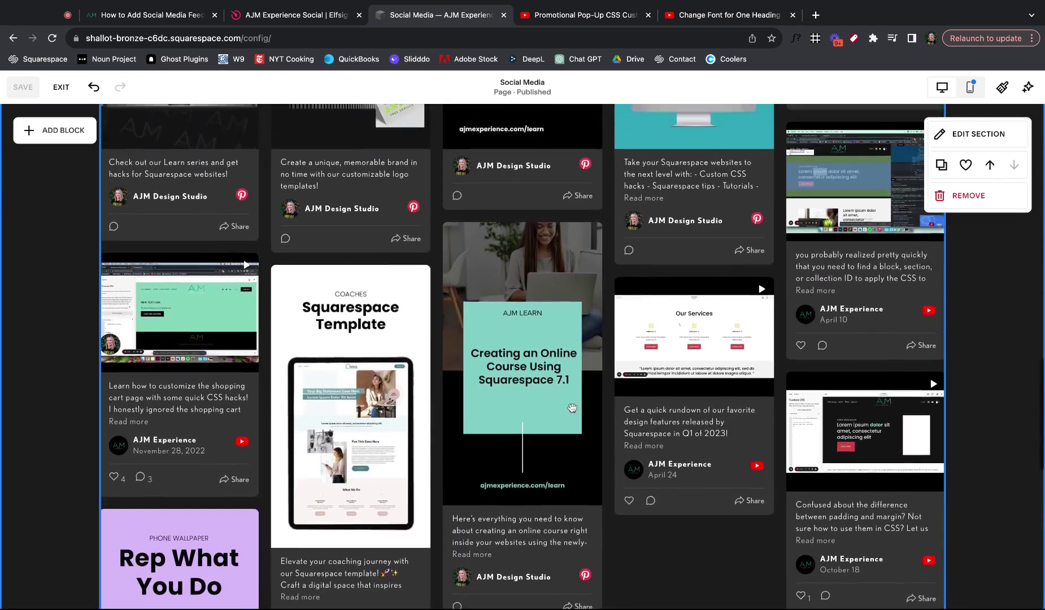
scroll(572, 407, up, 12)
scroll(572, 408, down, 5)
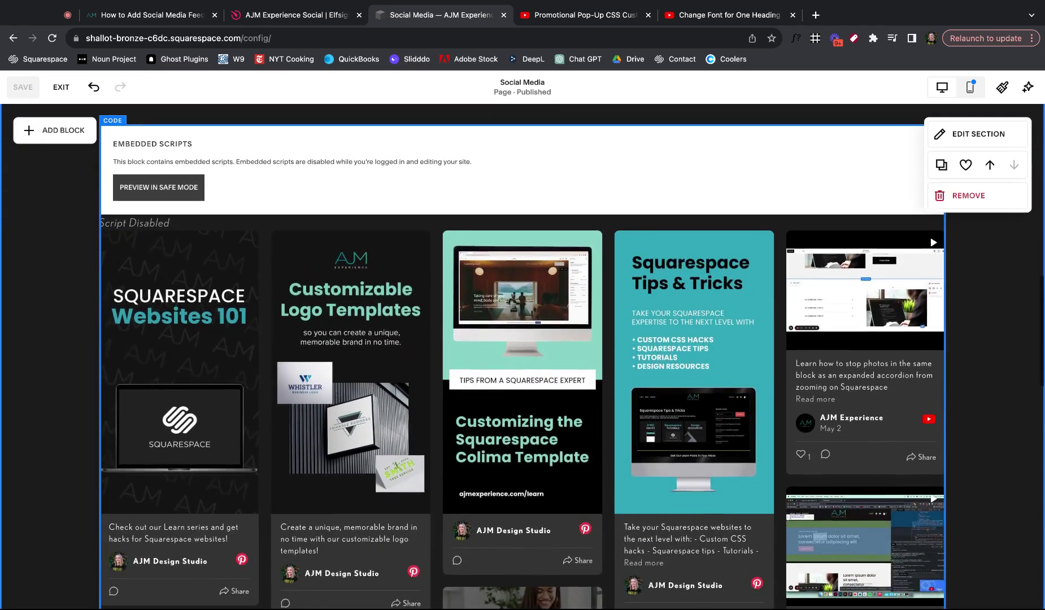
scroll(523, 356, up, 10)
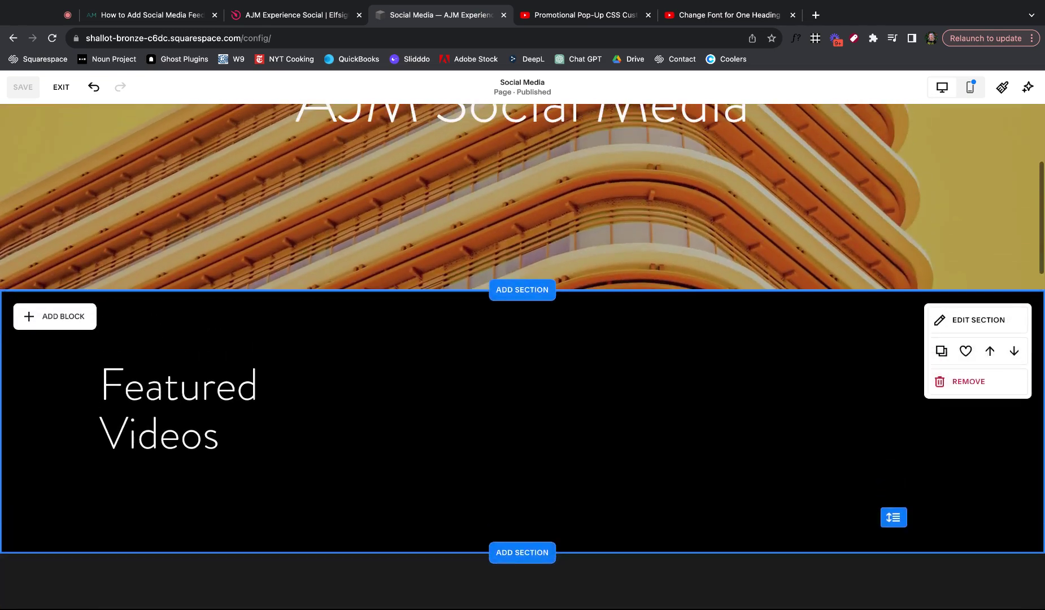
scroll(277, 405, down, 1)
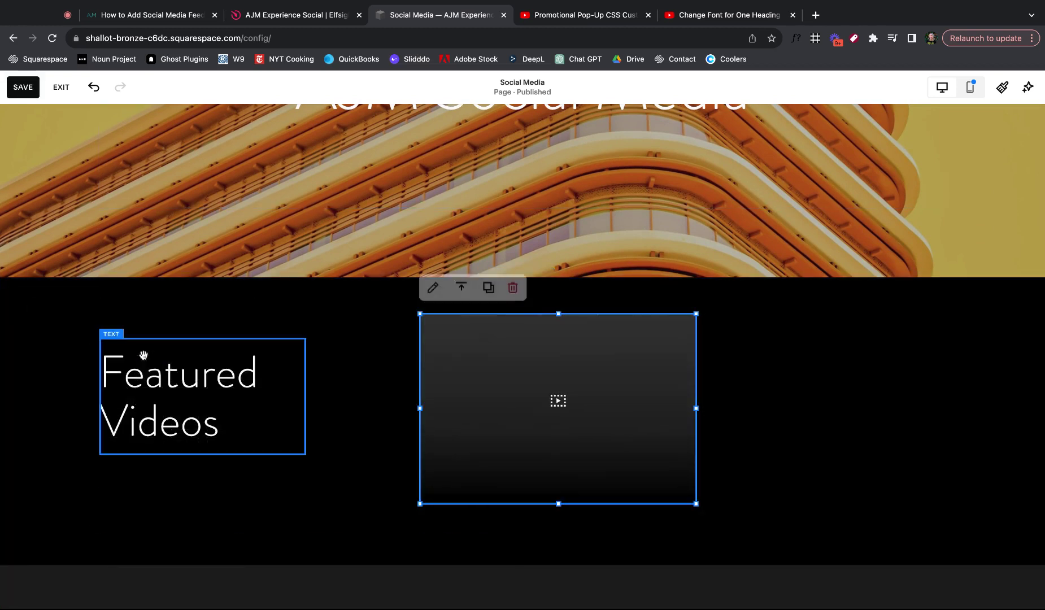
Duplicate the video block beside the heading so two video blocks sit side by side.
click(488, 287)
drag(522, 368, 499, 357)
click(308, 394)
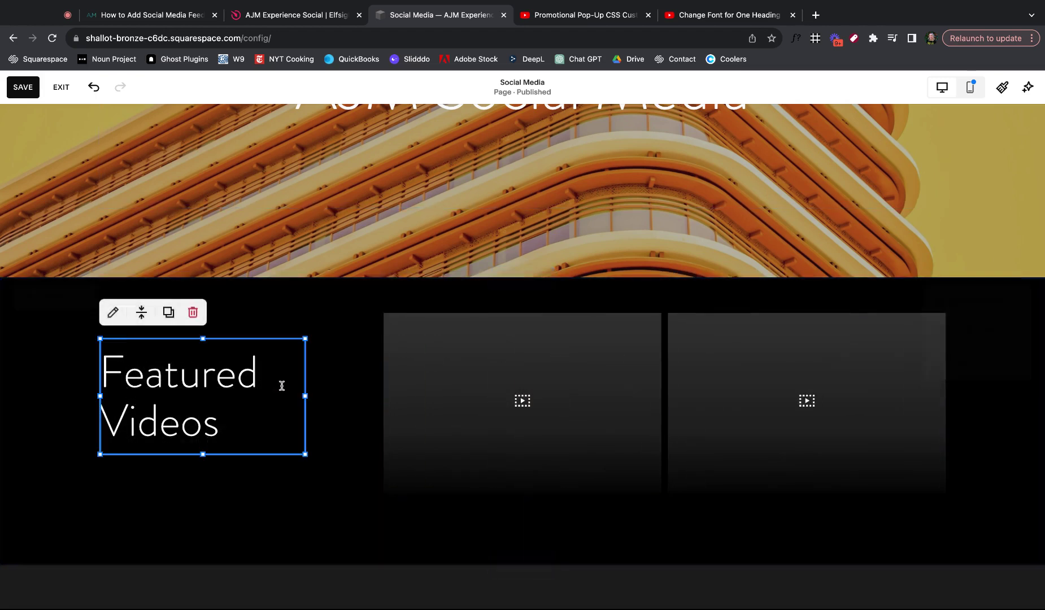
Copy the Promotional Pop-Up CSS video's YouTube share link and paste it into the left video block.
click(587, 15)
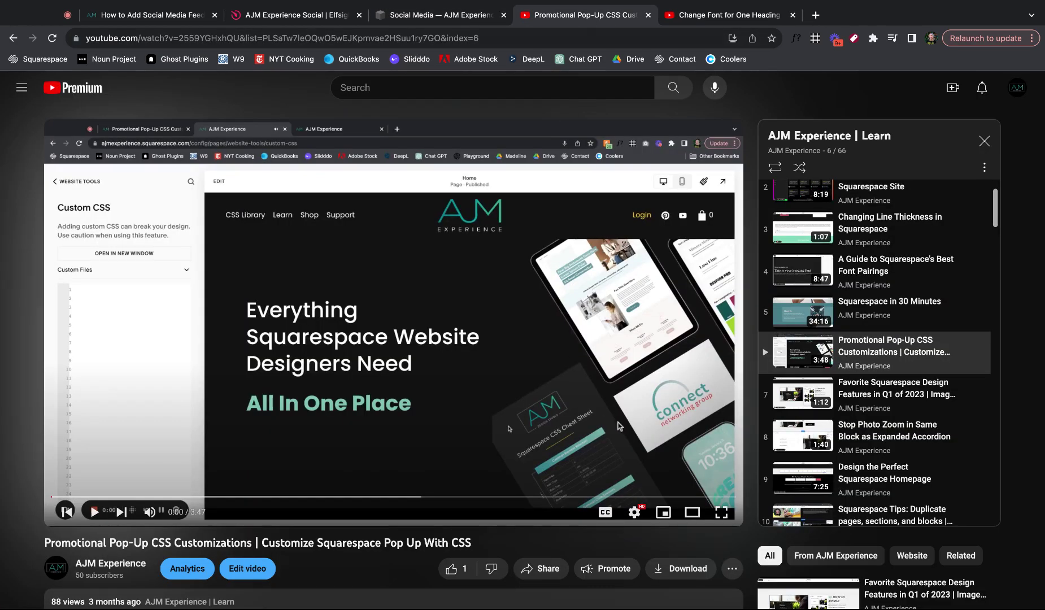
click(541, 568)
click(643, 364)
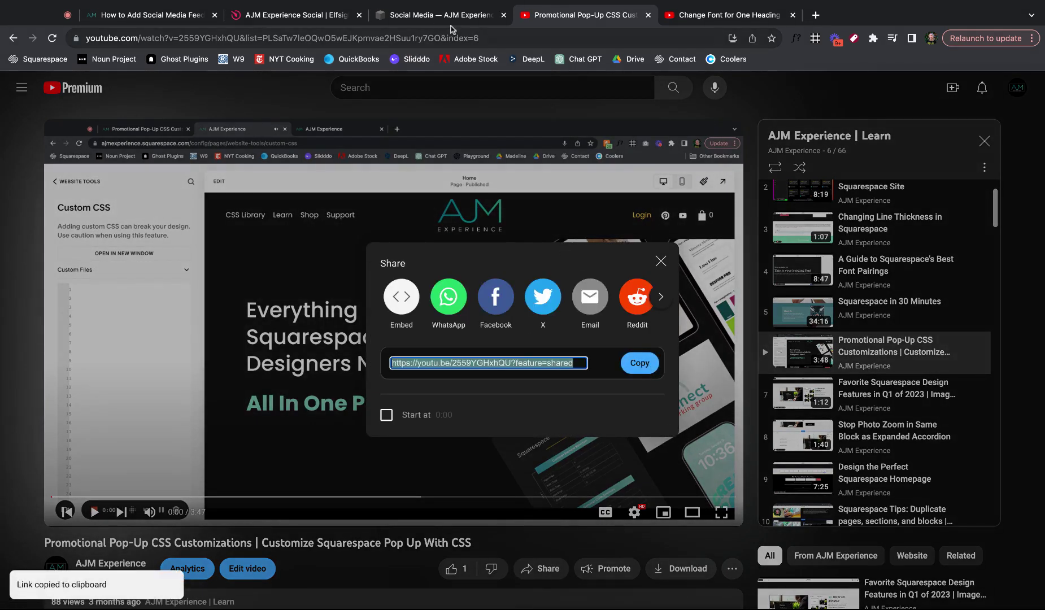
click(440, 15)
click(550, 357)
click(409, 290)
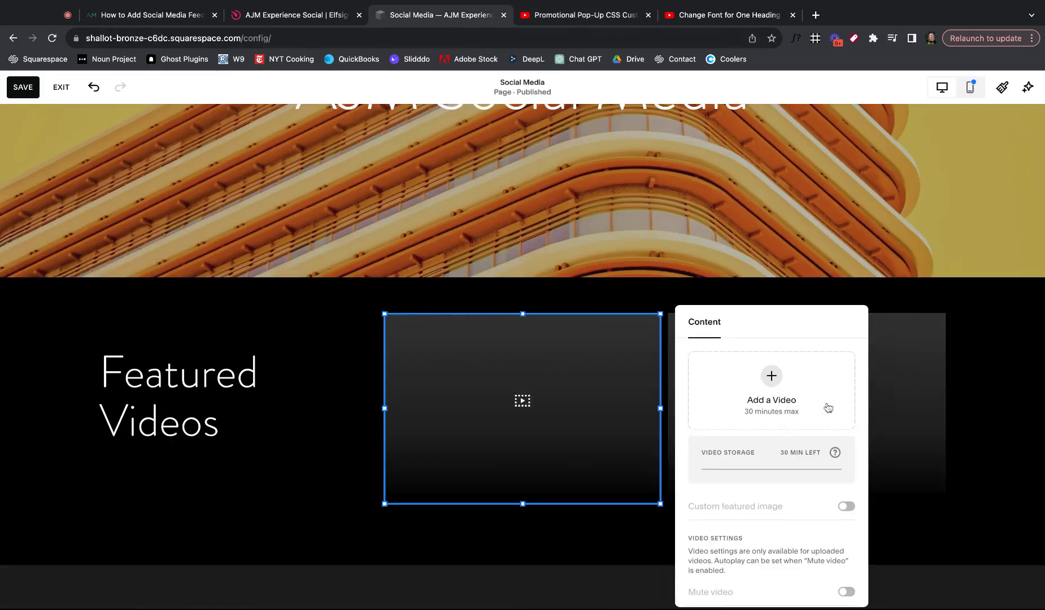
click(816, 426)
click(767, 460)
key(ctrl+v)
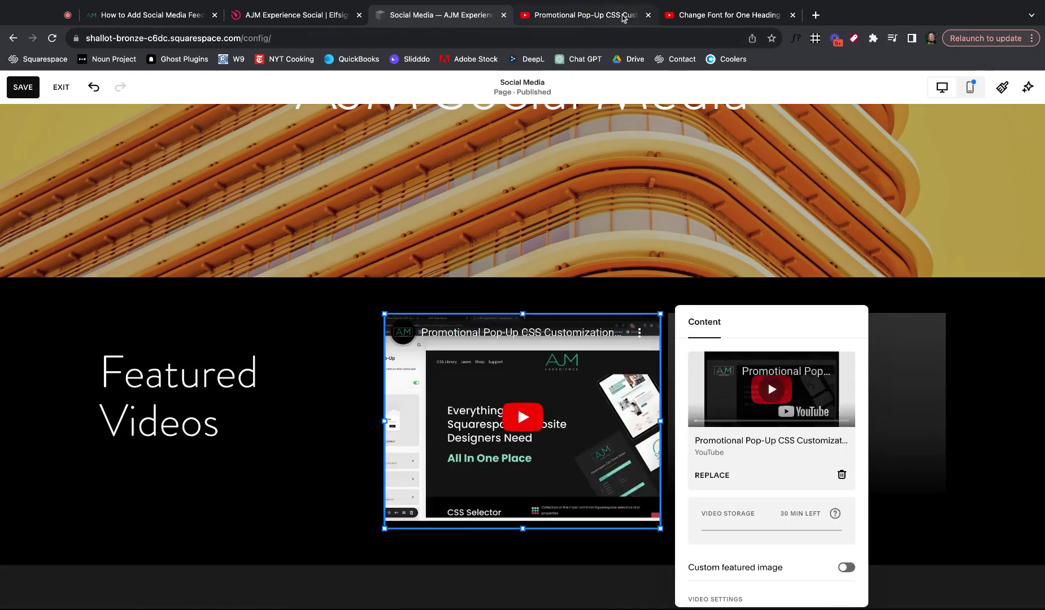
Copy the Change Font for One Heading video's share link and open the empty right block's settings.
click(728, 15)
click(554, 559)
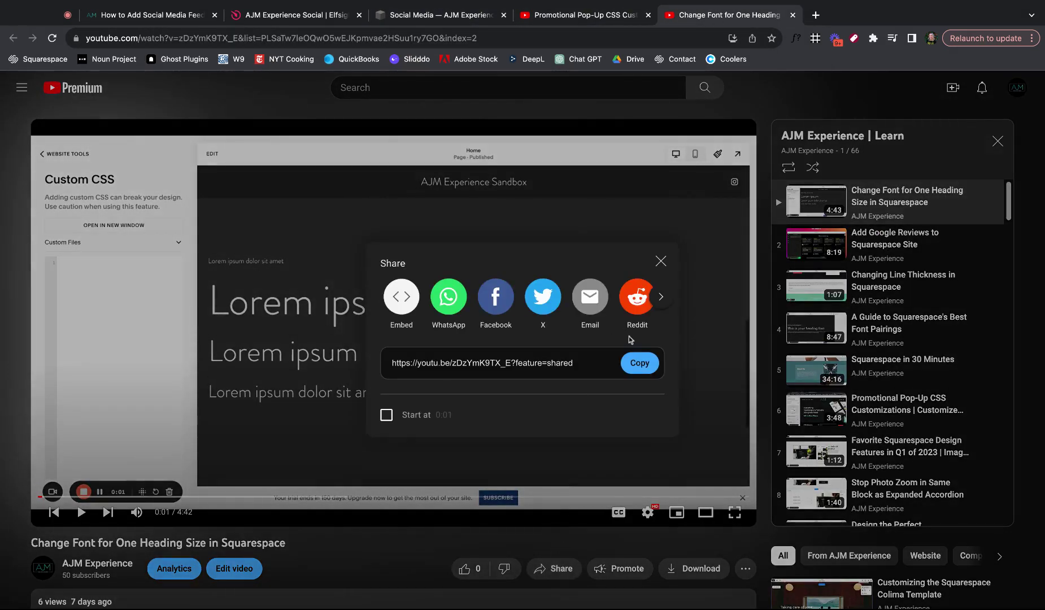
click(639, 363)
click(458, 20)
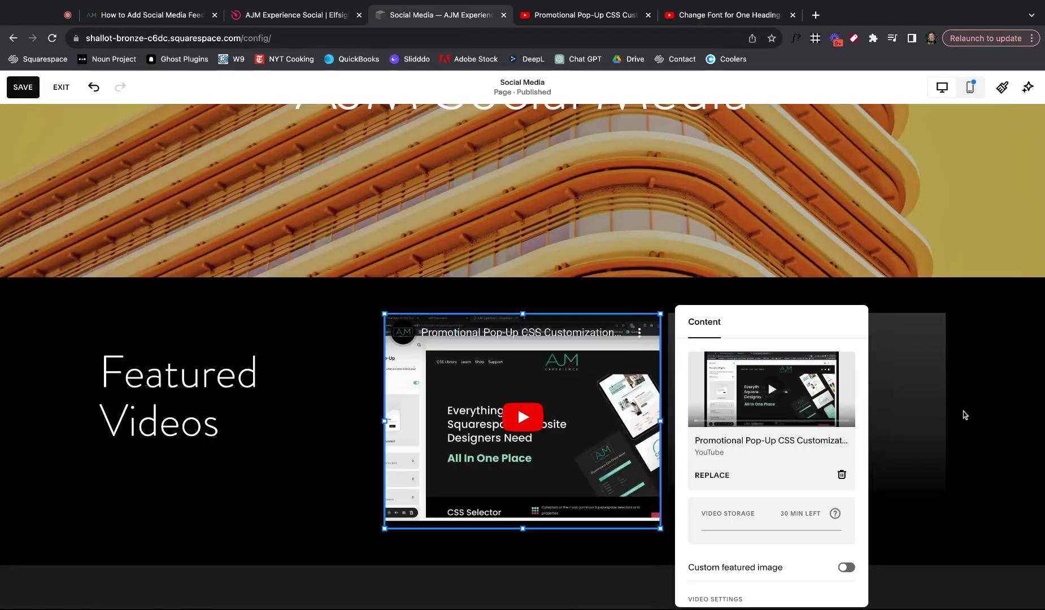
click(816, 392)
click(679, 286)
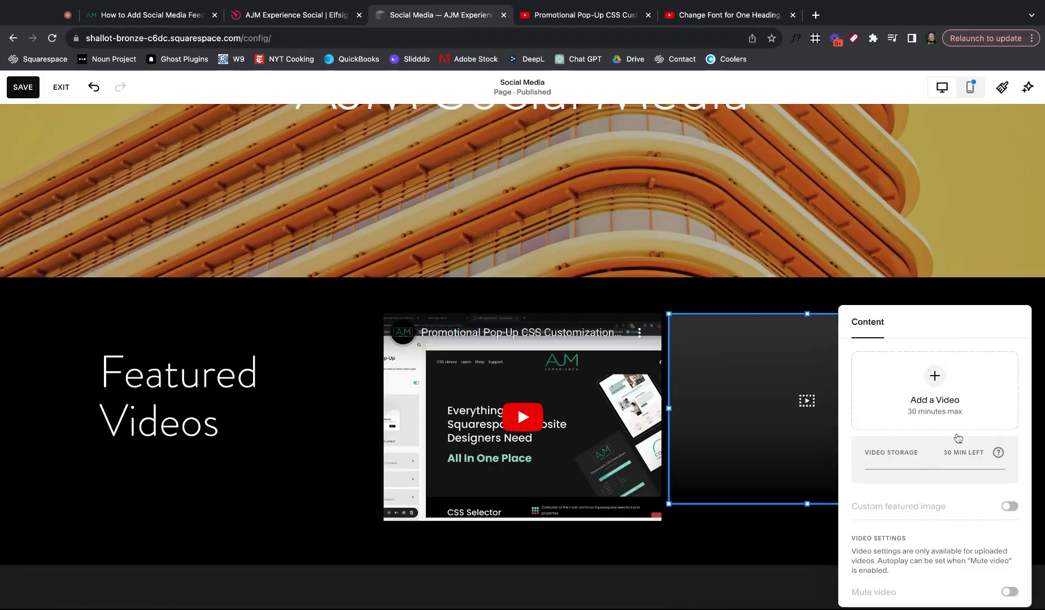
Embed the Change Font for One Heading video link in the right video block.
scroll(958, 439, down, 2)
scroll(963, 498, up, 2)
click(934, 376)
click(936, 465)
key(super+v)
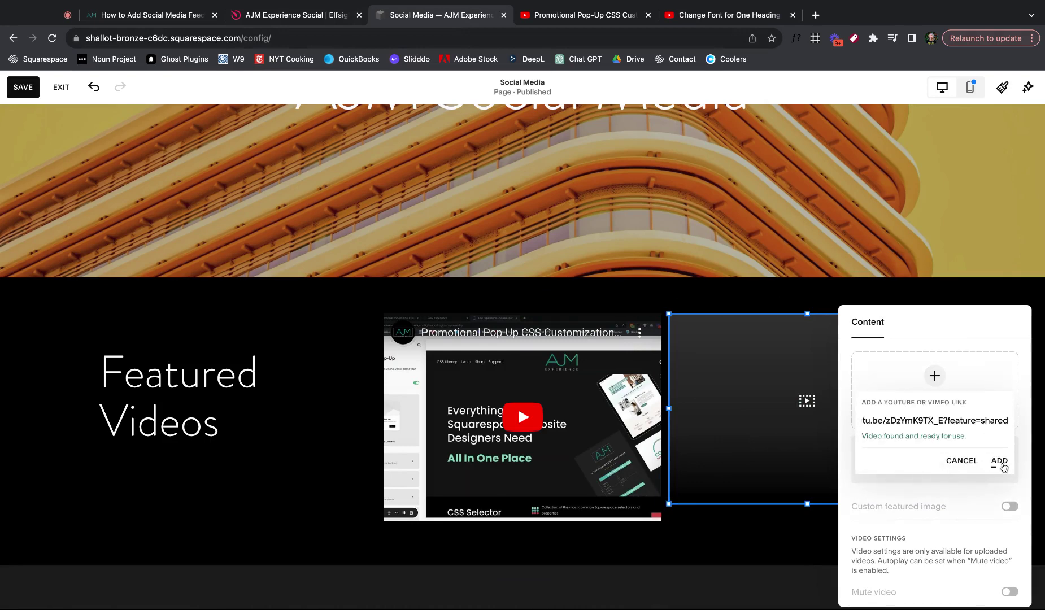
click(999, 460)
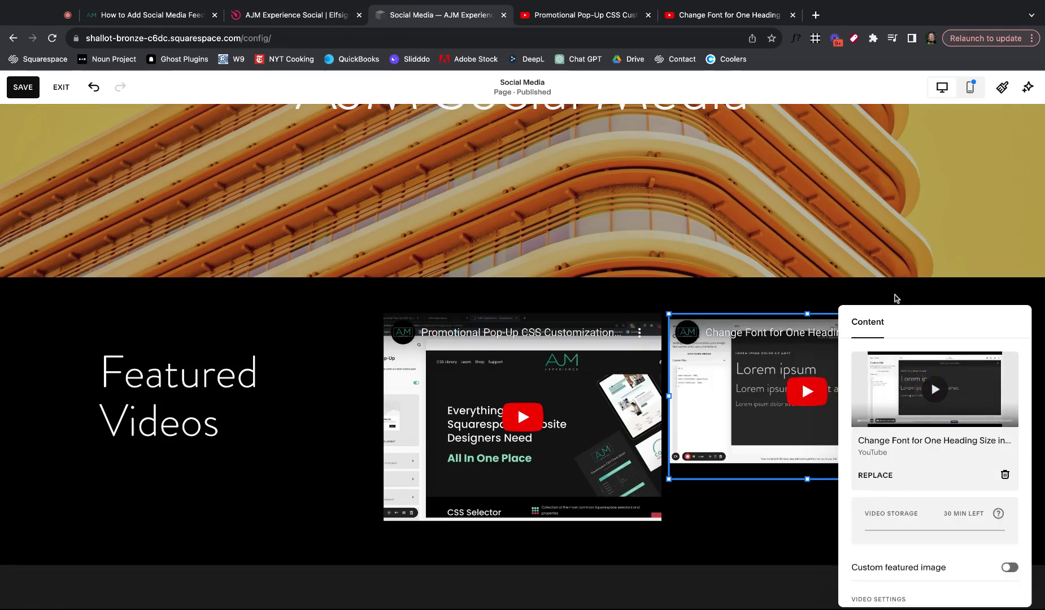
click(890, 294)
Copy the Promotional Pop-Up CSS video's YouTube share link again.
click(811, 466)
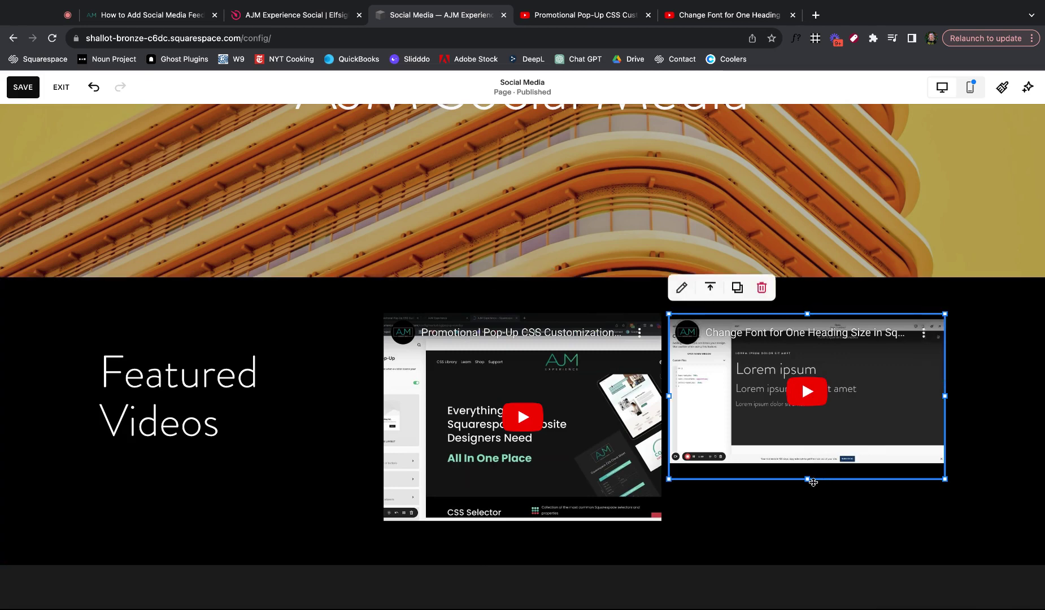
click(522, 418)
click(397, 287)
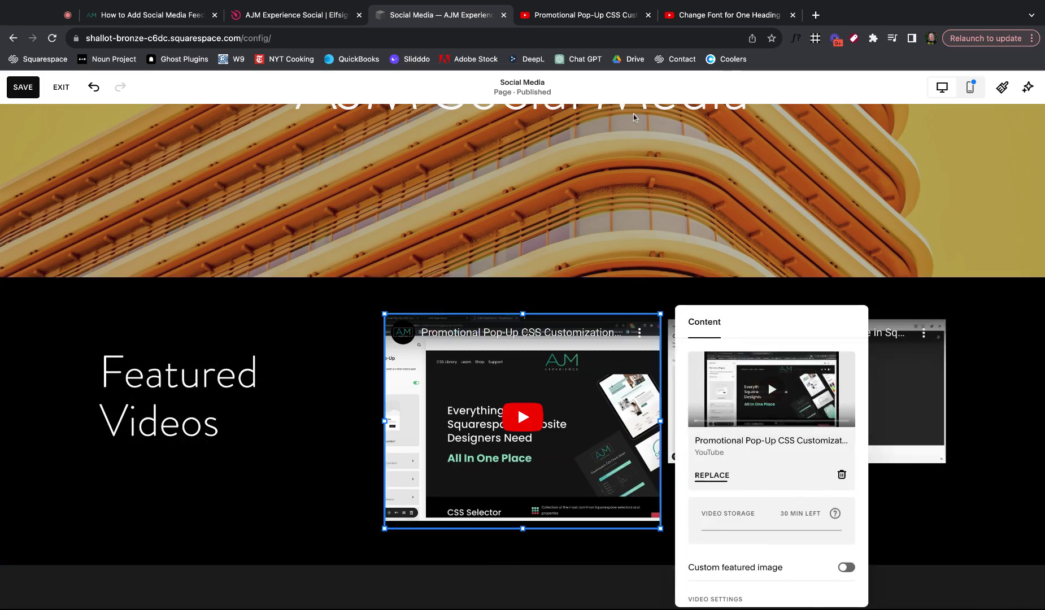
click(585, 15)
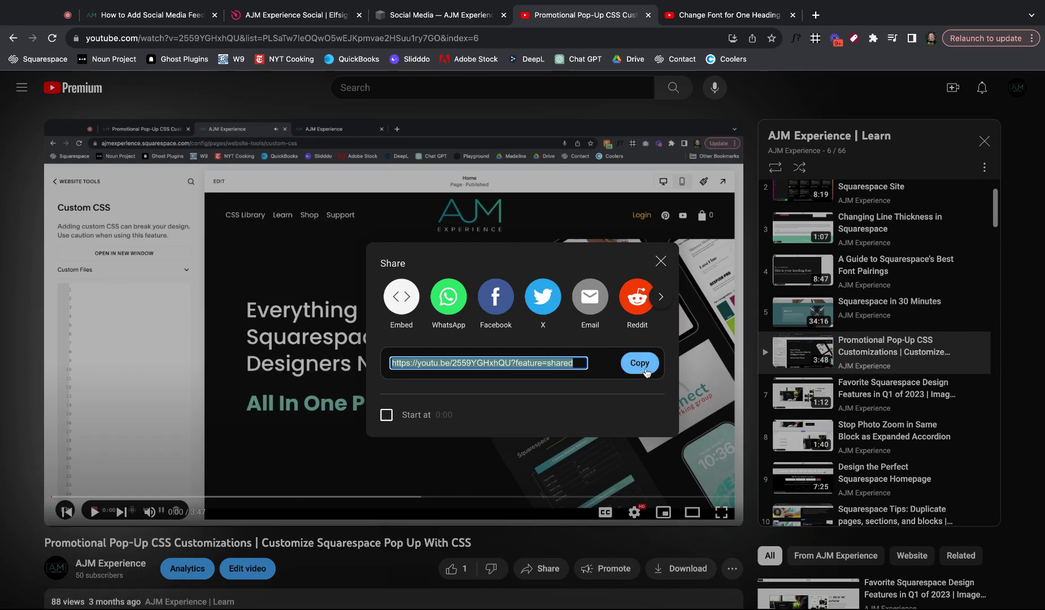
click(647, 370)
click(440, 14)
Replace the right block's video with the pasted Promotional Pop-Up CSS video link.
click(690, 316)
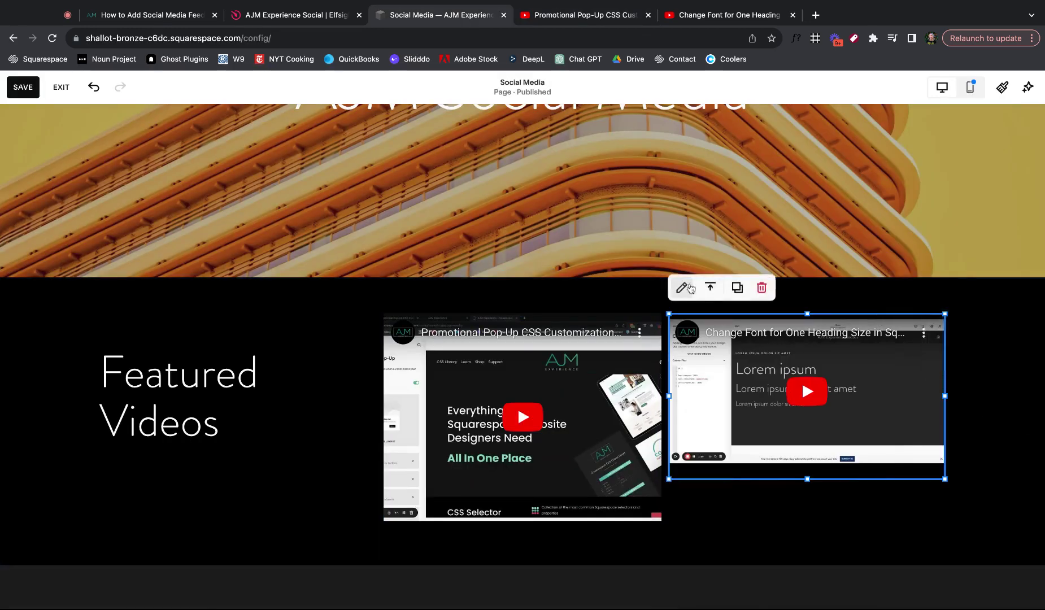
click(690, 288)
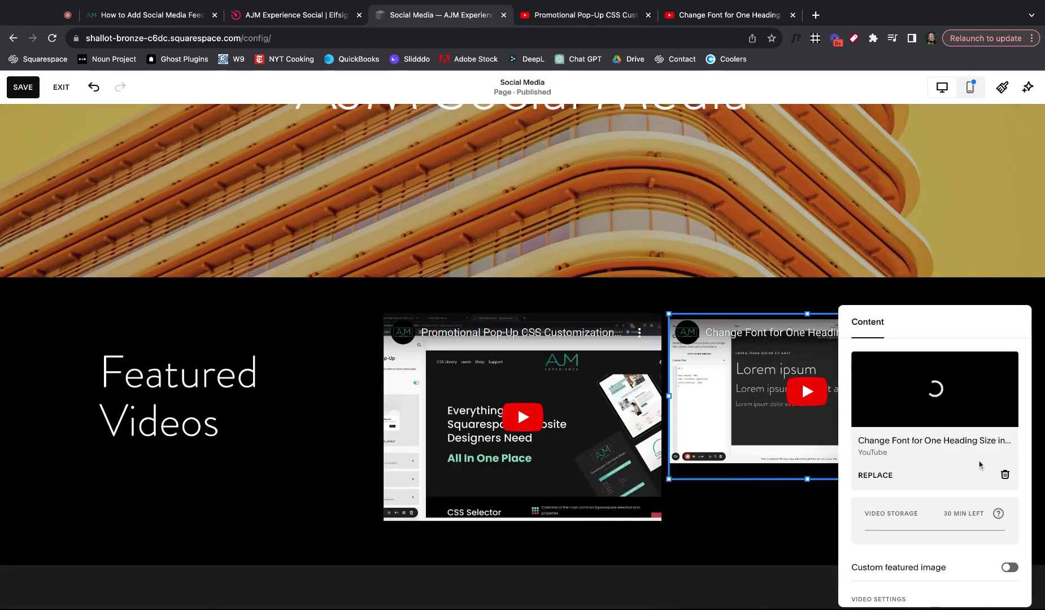
click(1005, 474)
click(934, 384)
click(939, 462)
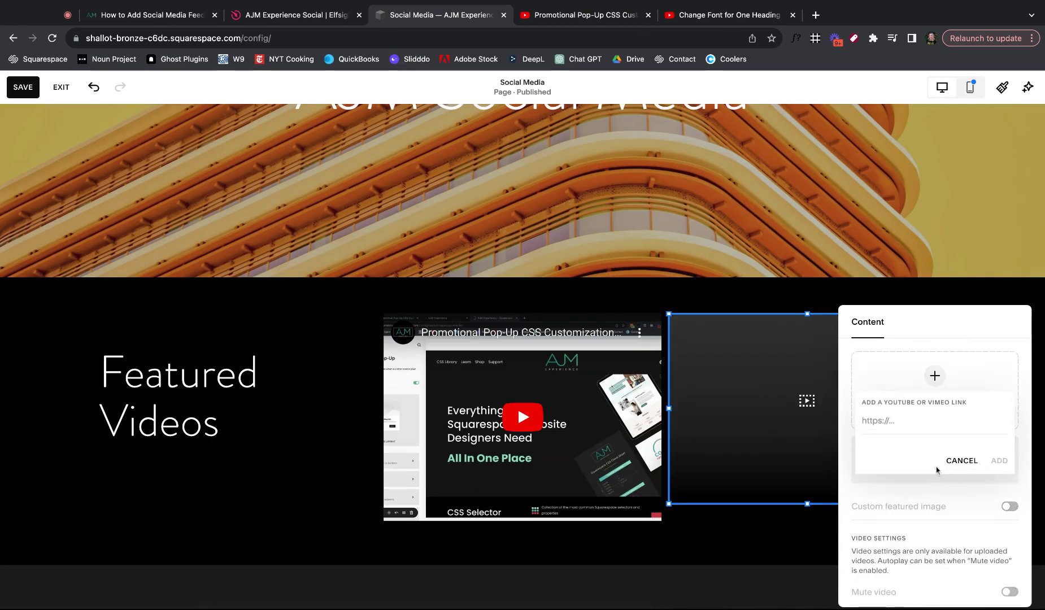
key(super+v)
key(Return)
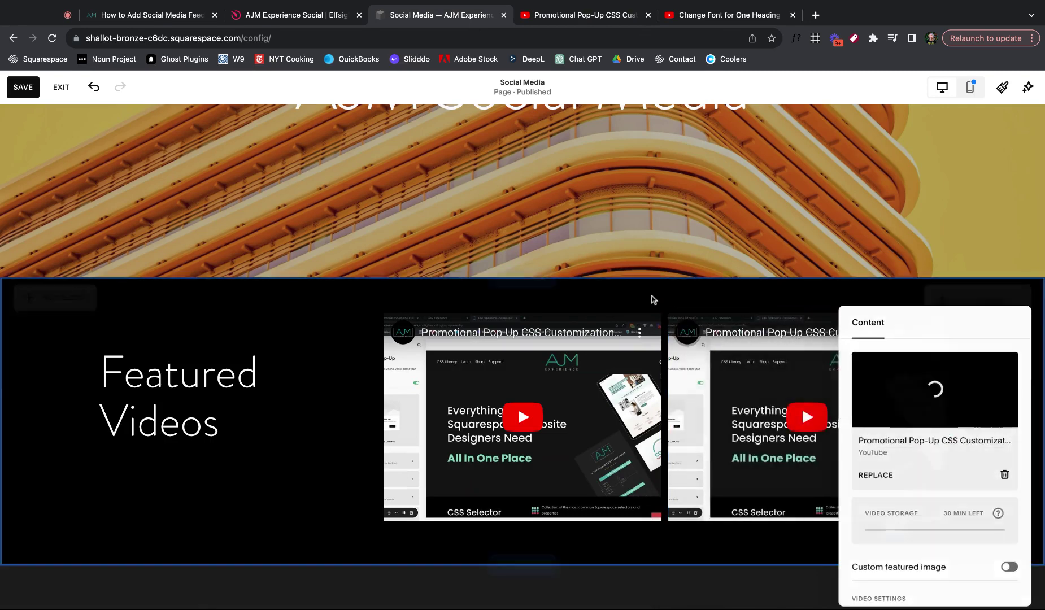
Save the page, then delete both video blocks beside the Featured Videos heading.
scroll(441, 403, down, 1)
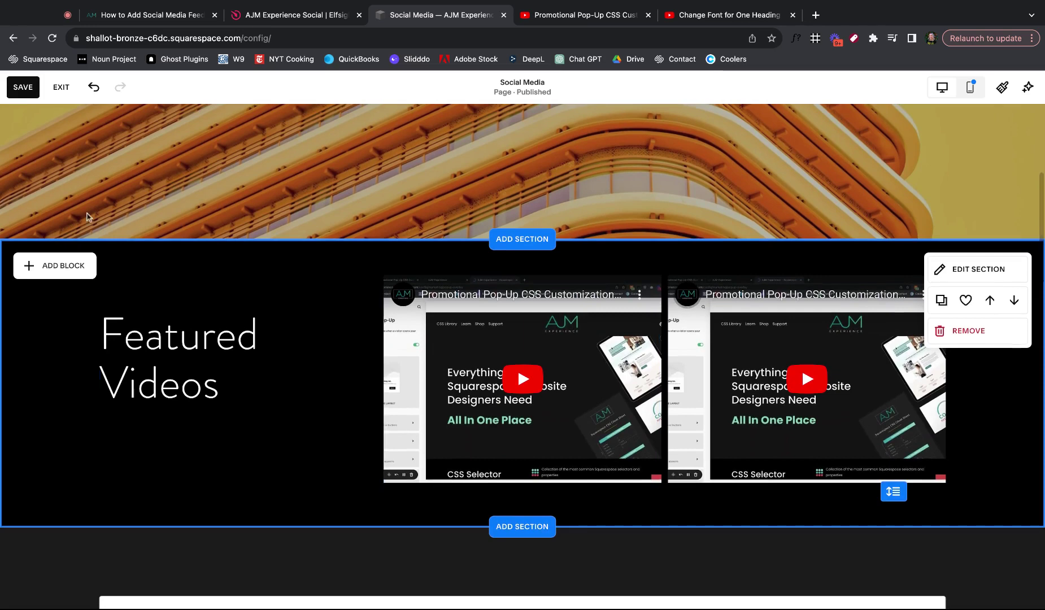
click(23, 87)
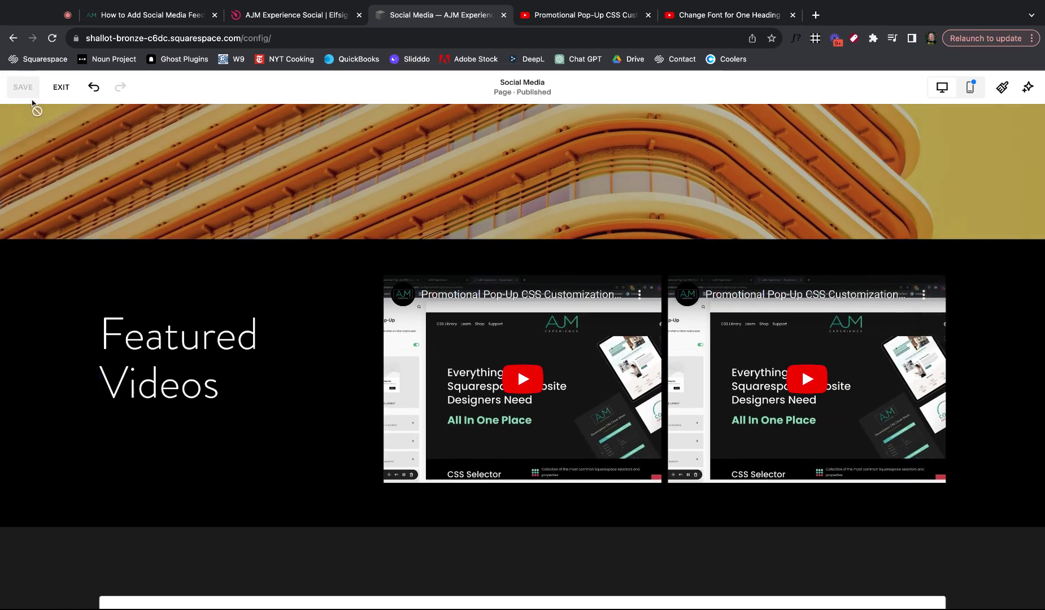
click(182, 401)
click(370, 384)
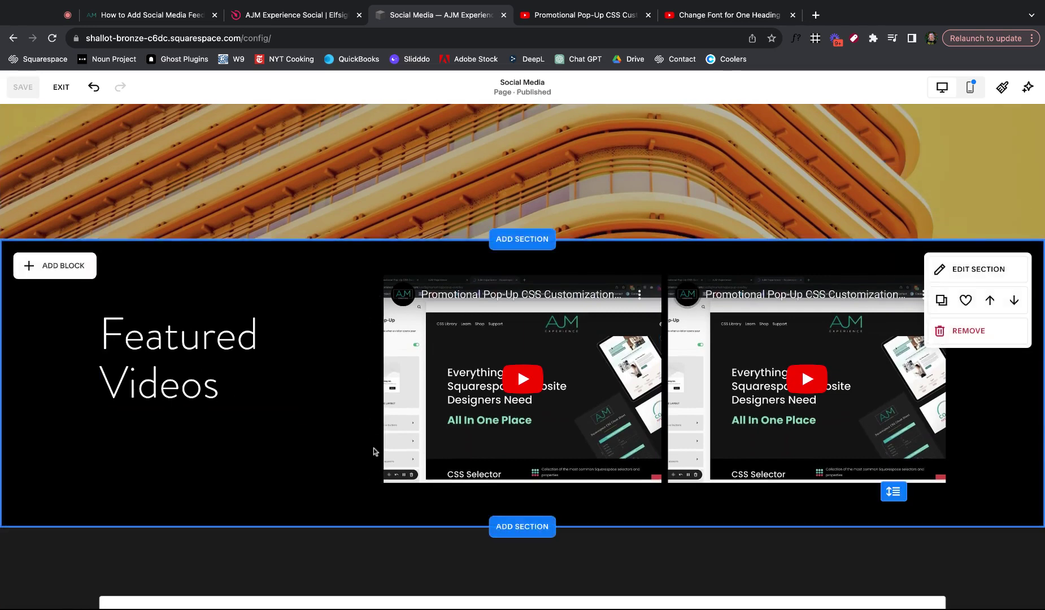
drag(357, 343, 710, 360)
key(Delete)
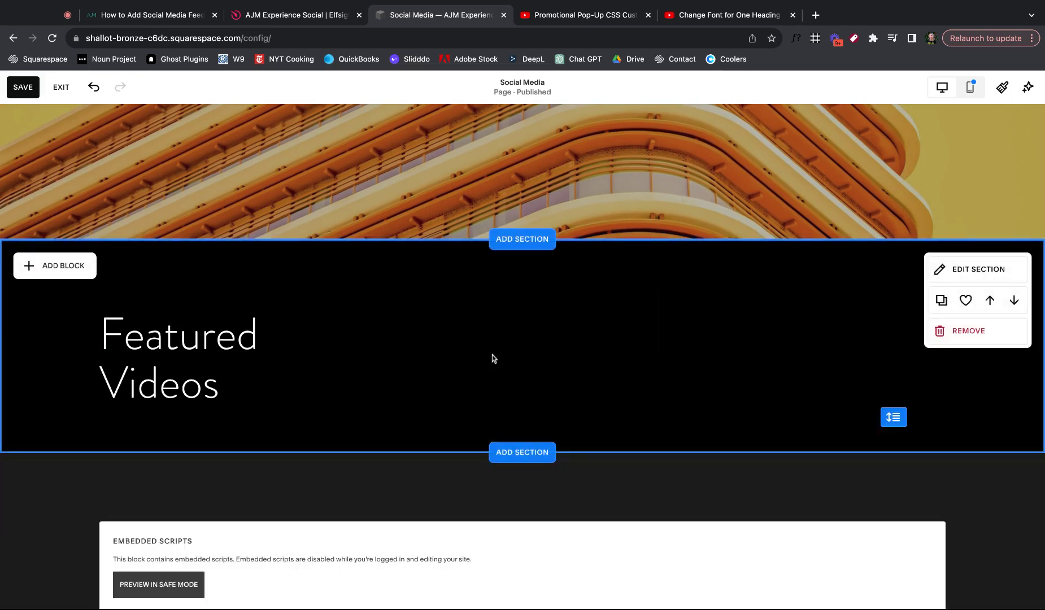
Add a Code block via an 'embe' search, place it right of the heading and shorten it.
click(79, 266)
text(embe)
key(Escape)
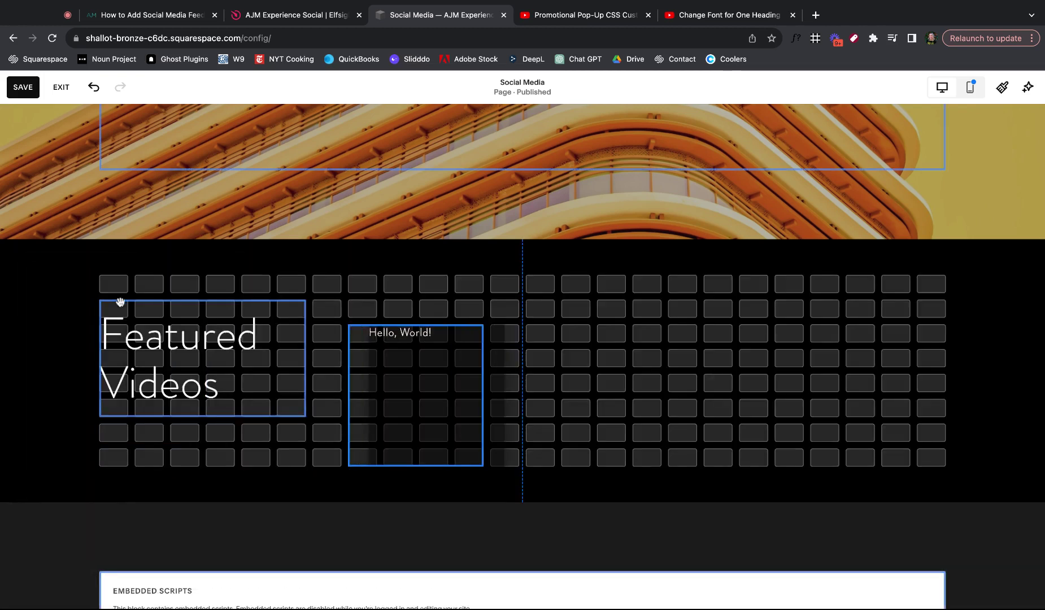
drag(488, 356, 481, 370)
drag(649, 440, 647, 416)
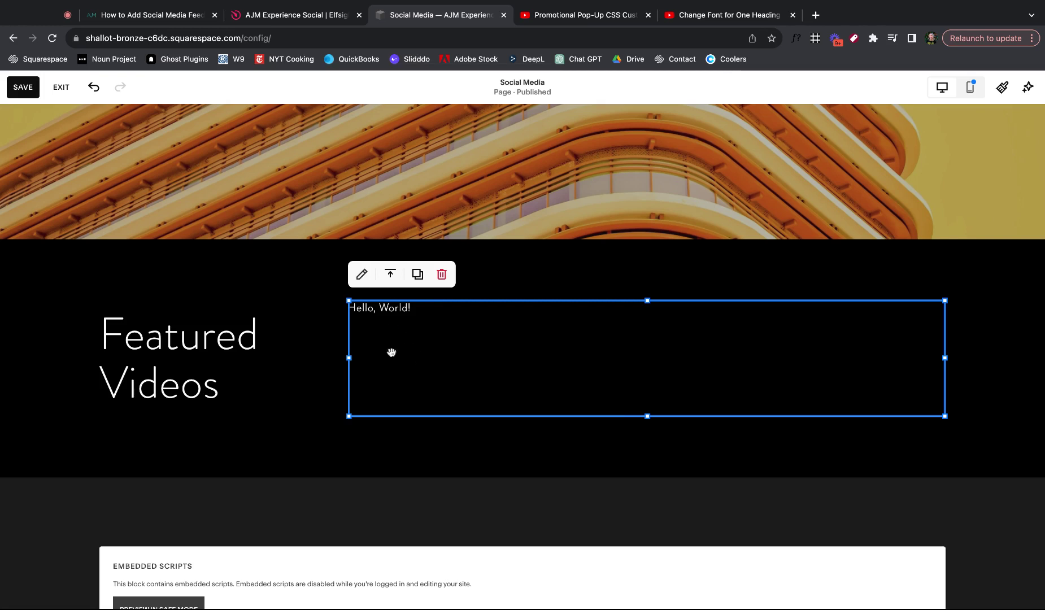
click(991, 415)
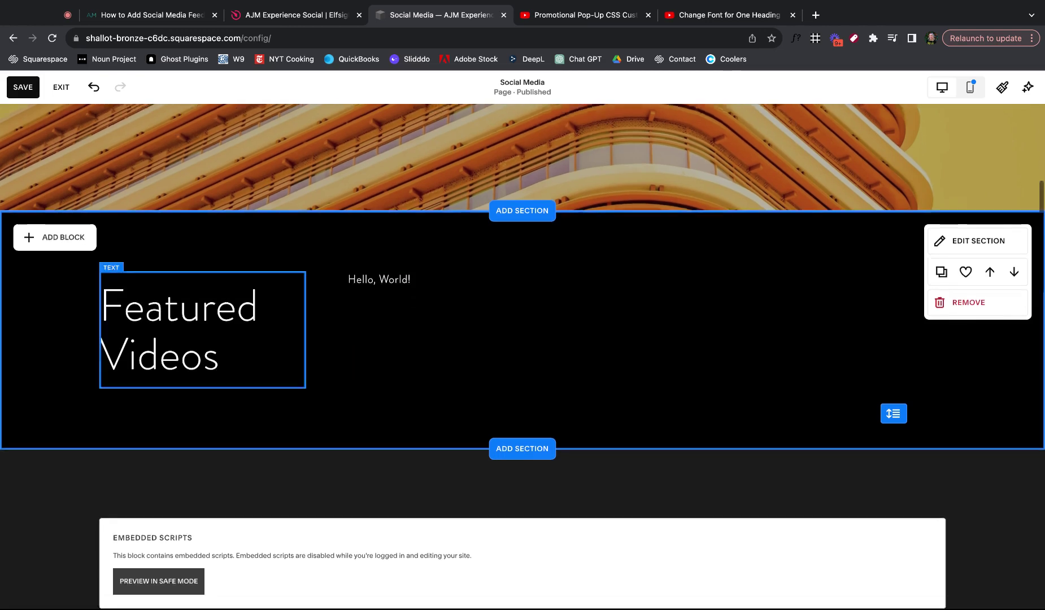
scroll(83, 106, down, 9)
Save the Social Media page edits and exit the editor.
click(60, 88)
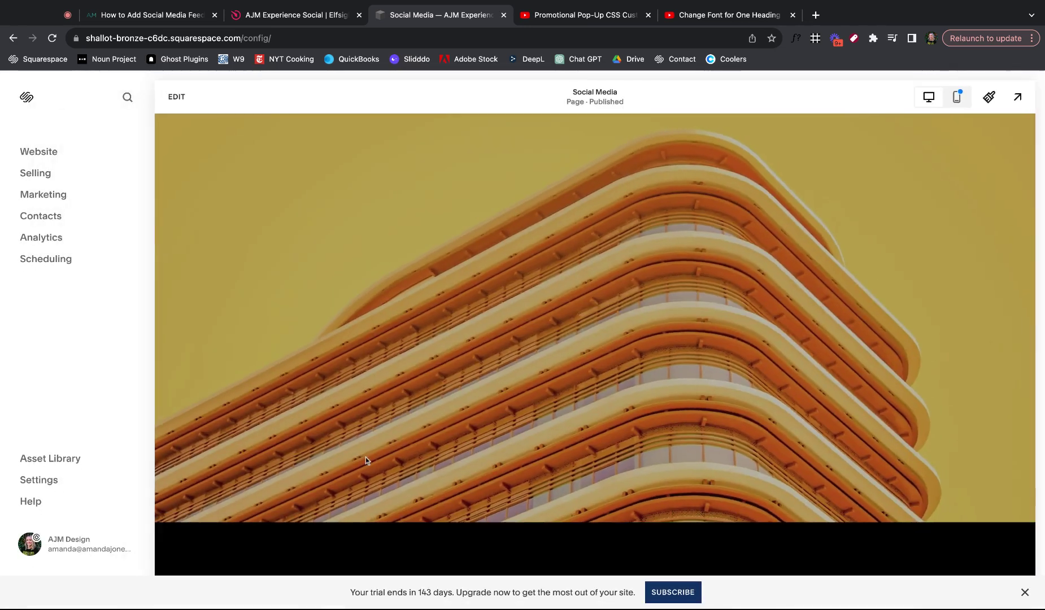